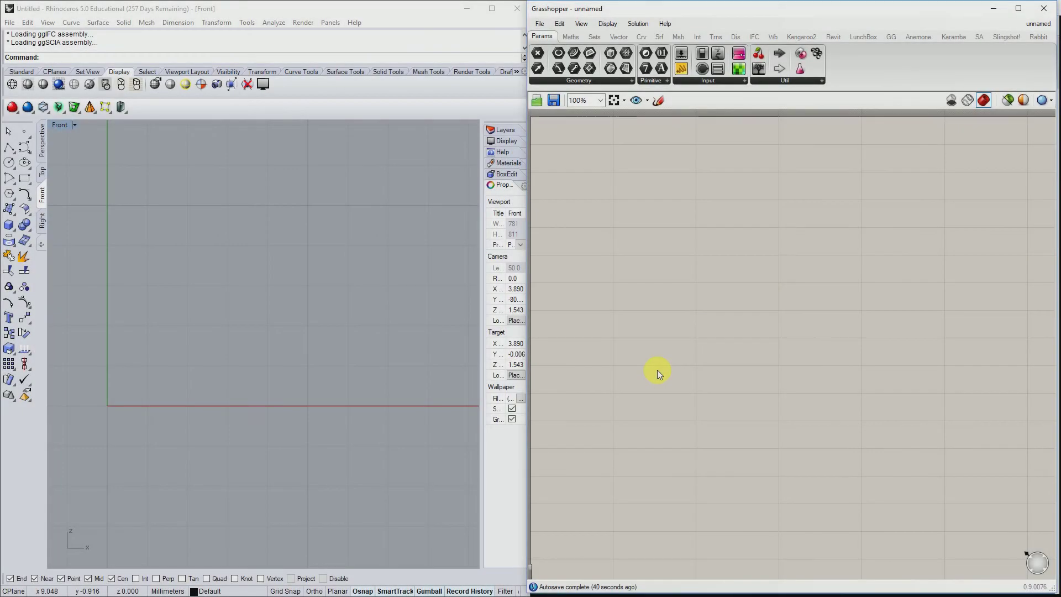
# - Place two Construct Point components, one copied below the other
pyautogui.doubleClick(661, 247)
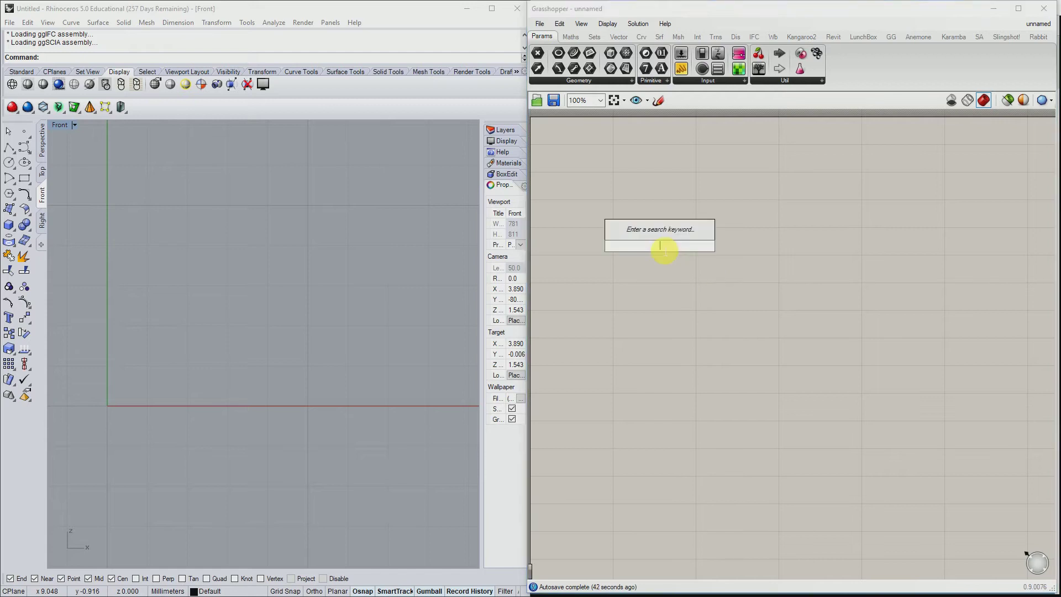
pyautogui.write('xyz')
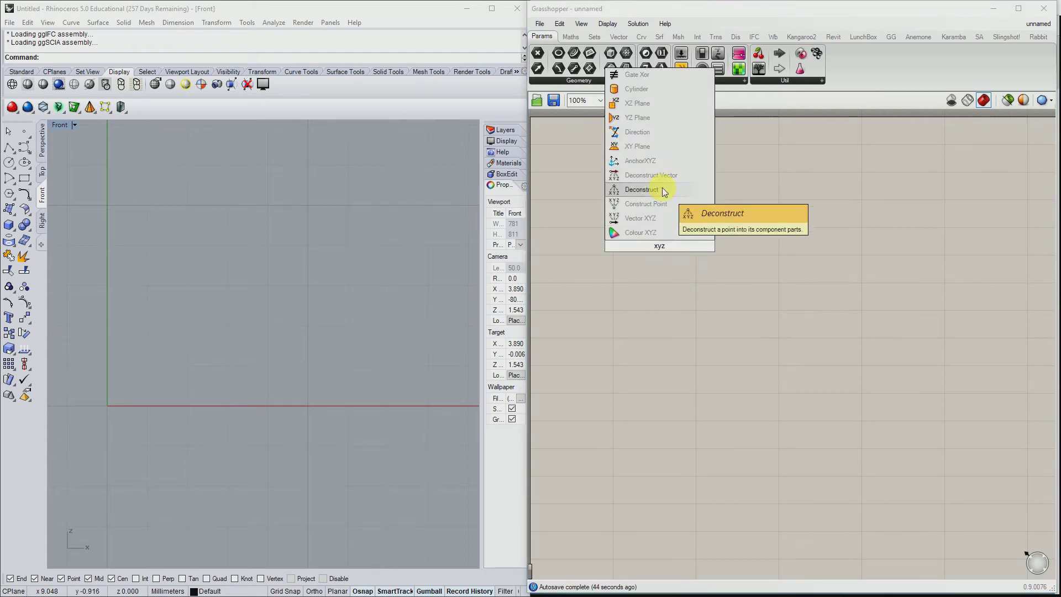
pyautogui.click(662, 204)
pyautogui.moveTo(666, 239); pyautogui.dragTo(697, 349)
pyautogui.moveTo(698, 280); pyautogui.dragTo(694, 301)
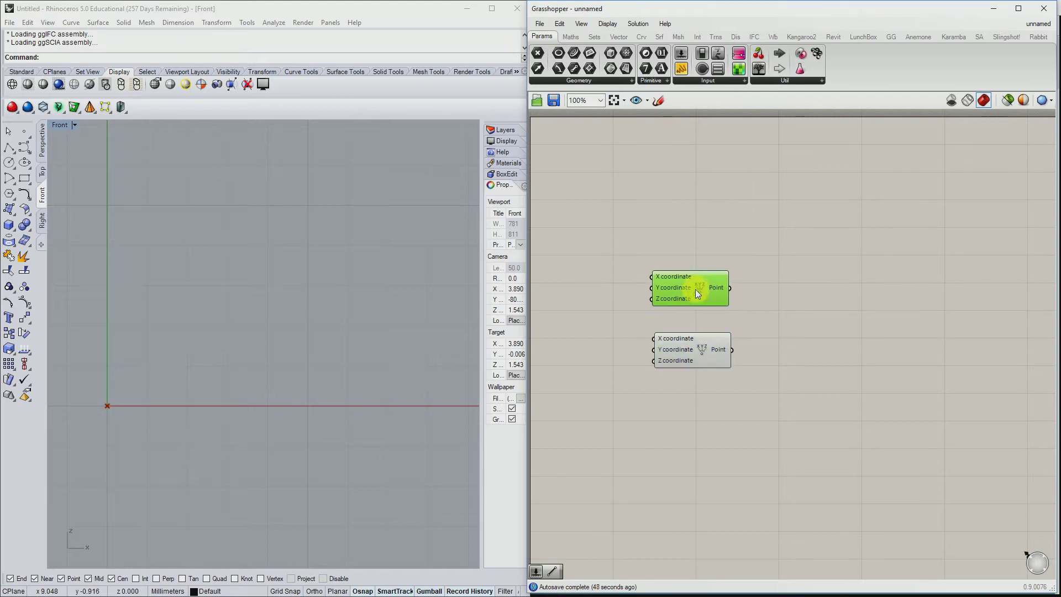
pyautogui.keyDown('shift'); pyautogui.click(671, 347); pyautogui.keyUp('shift')
pyautogui.click(646, 319)
# - Add a number slider set to 8 beside the points for the X coordinate
pyautogui.doubleClick(591, 344)
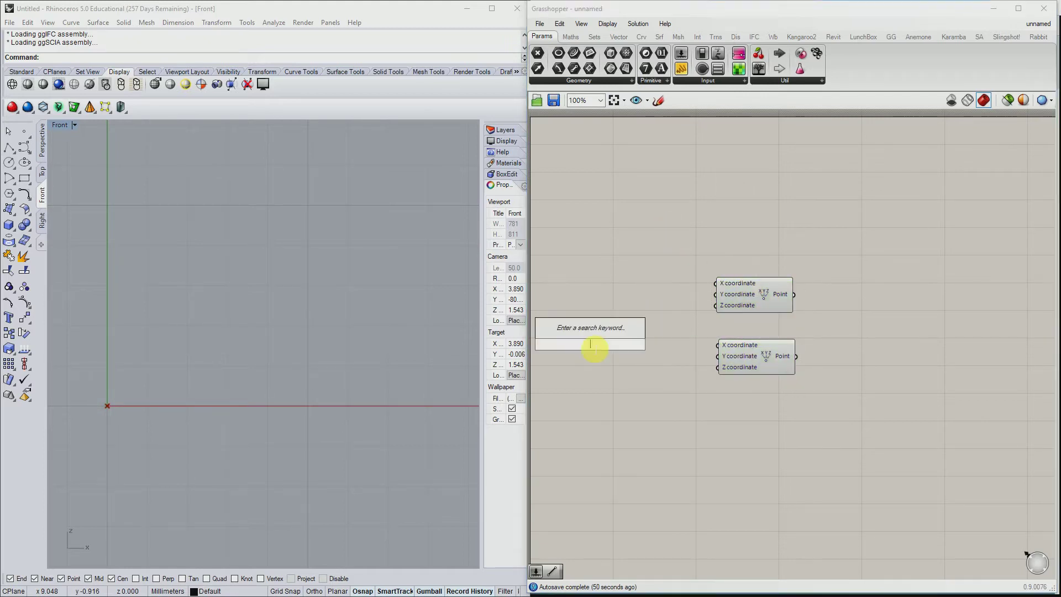
pyautogui.write('8')
pyautogui.press('Return')
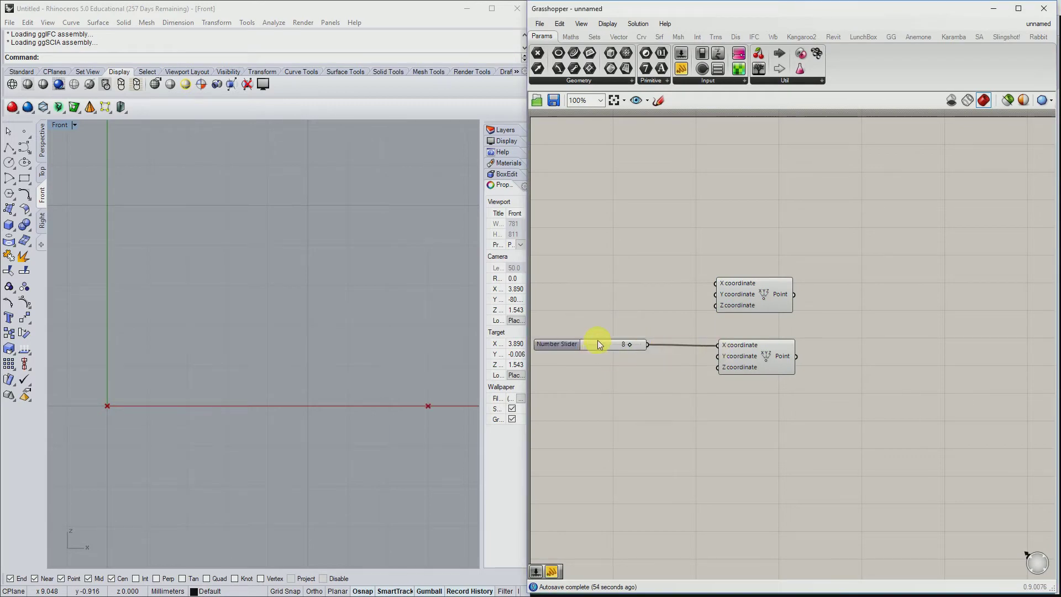
pyautogui.moveTo(597, 344); pyautogui.dragTo(625, 351)
pyautogui.moveTo(724, 379); pyautogui.dragTo(695, 391, button='right')
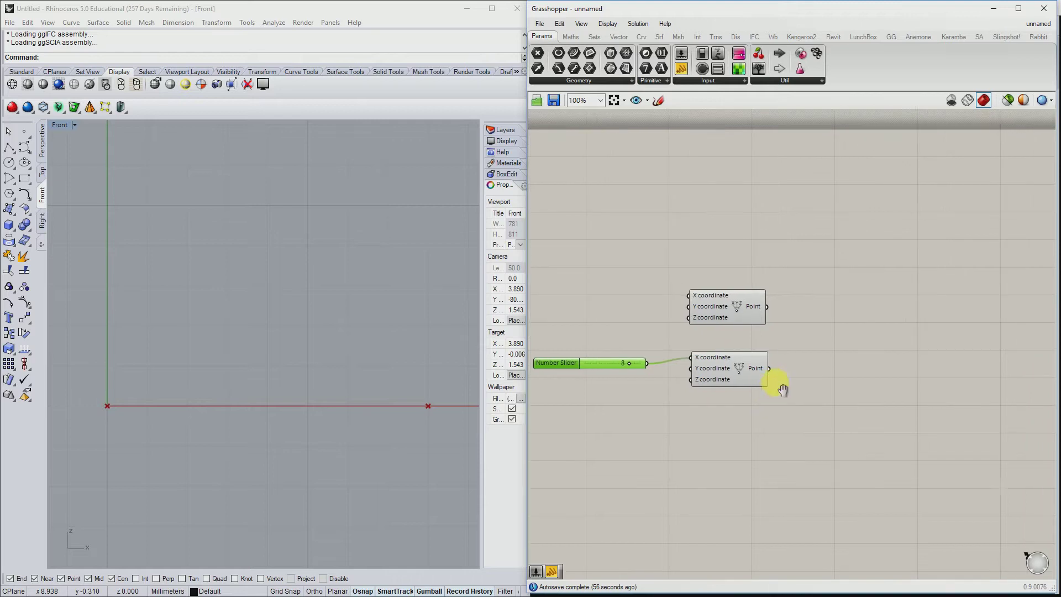
# - Join the two points with a Line component, wiring Start Point and End Point
pyautogui.doubleClick(823, 339)
pyautogui.write('line')
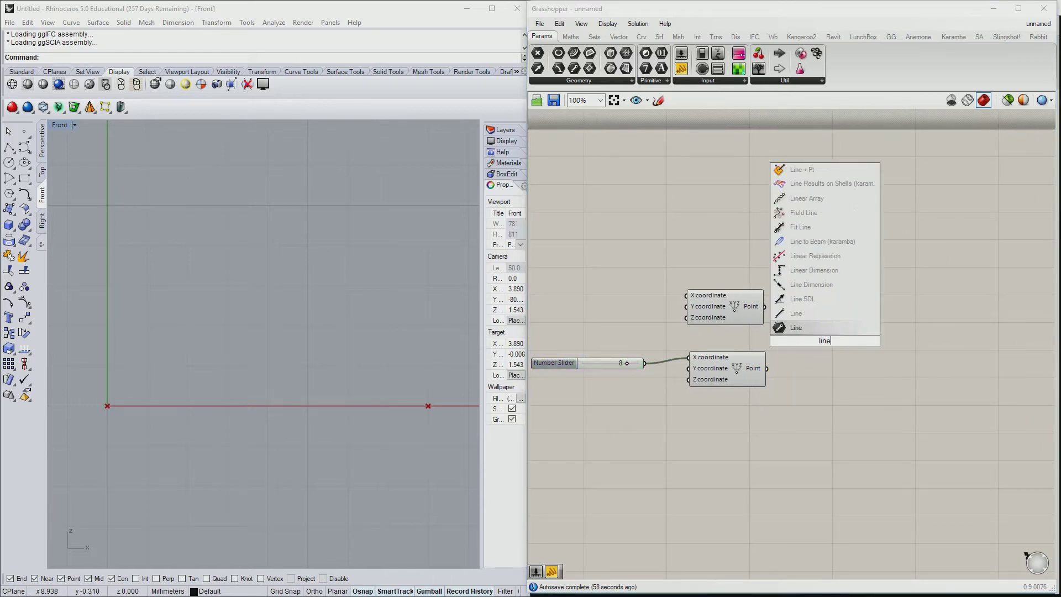
pyautogui.press('Return')
pyautogui.moveTo(850, 340); pyautogui.dragTo(872, 335)
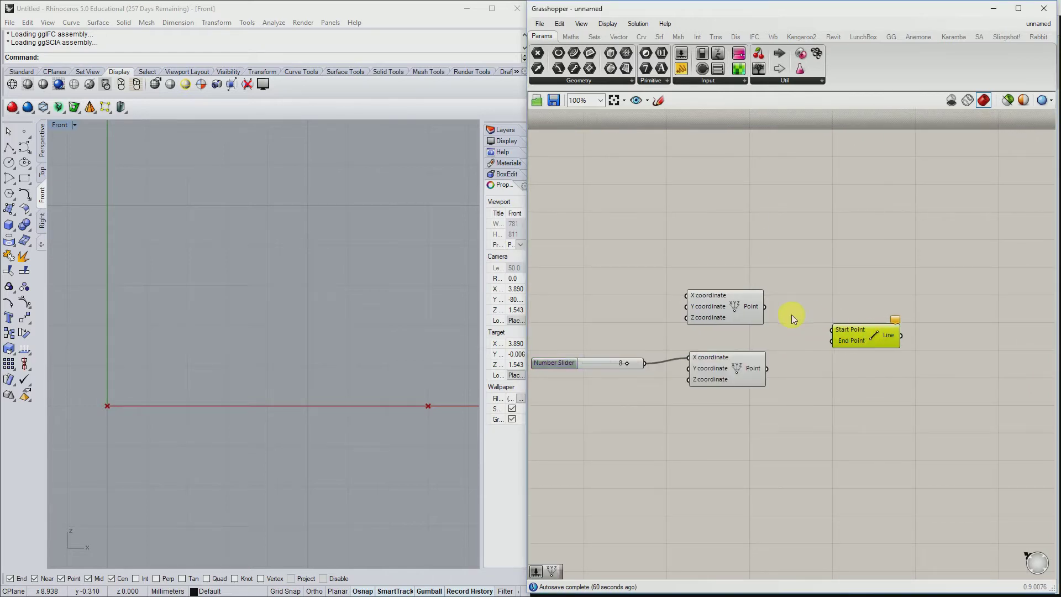
pyautogui.moveTo(766, 308); pyautogui.dragTo(833, 330)
pyautogui.click(828, 342)
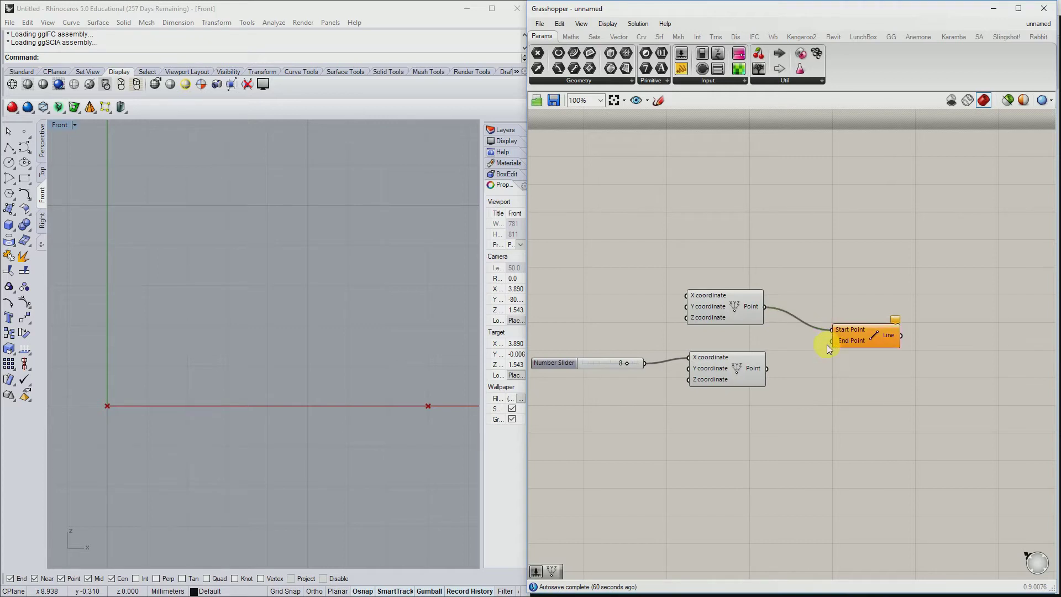
pyautogui.moveTo(803, 384); pyautogui.dragTo(751, 411, button='right')
# - Add a Move component to the right of the Line
pyautogui.doubleClick(904, 360)
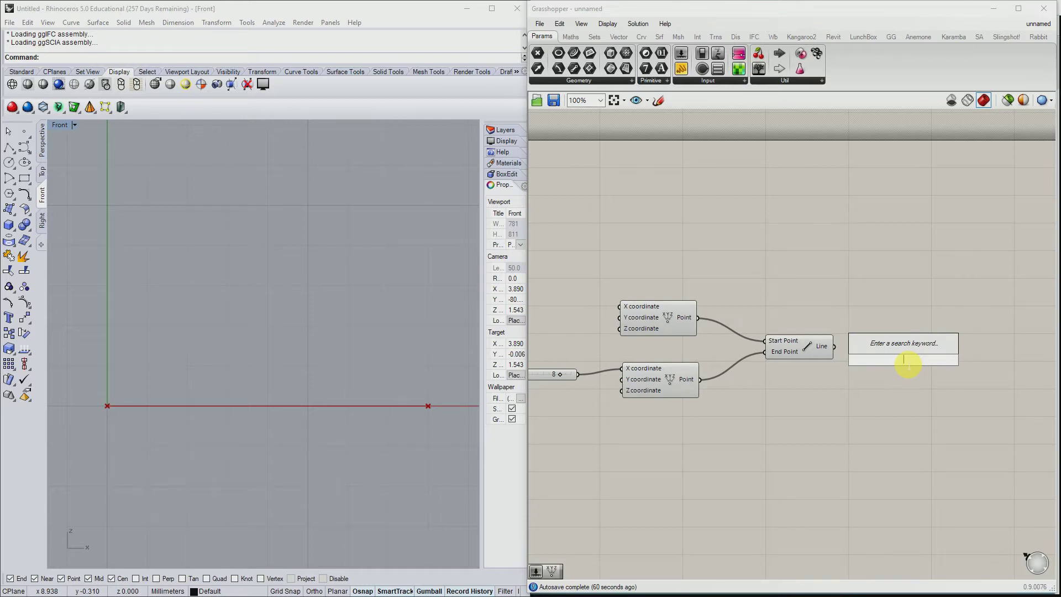
pyautogui.write('move')
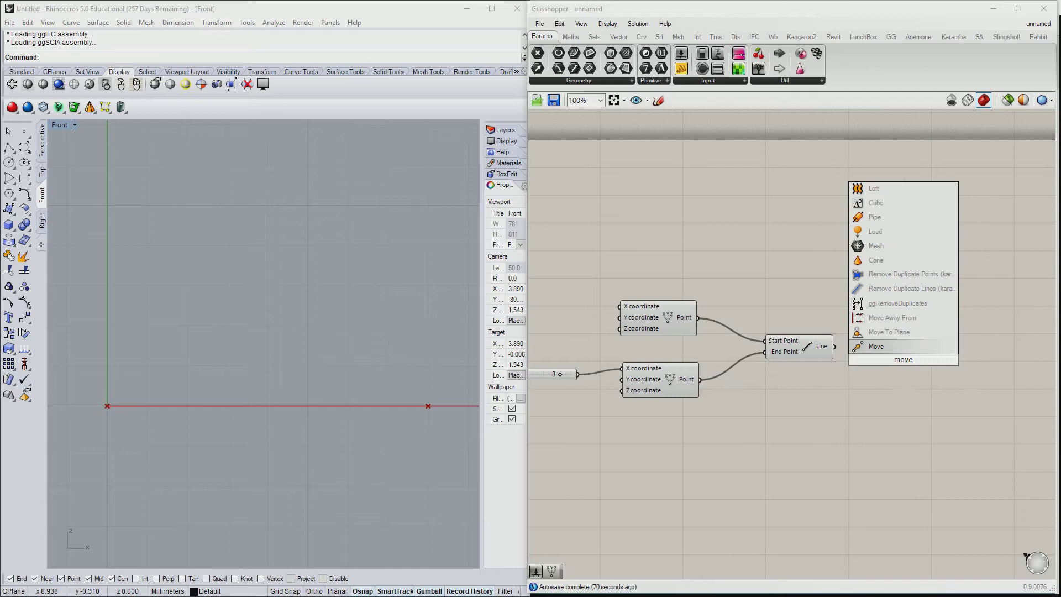
pyautogui.press('Return')
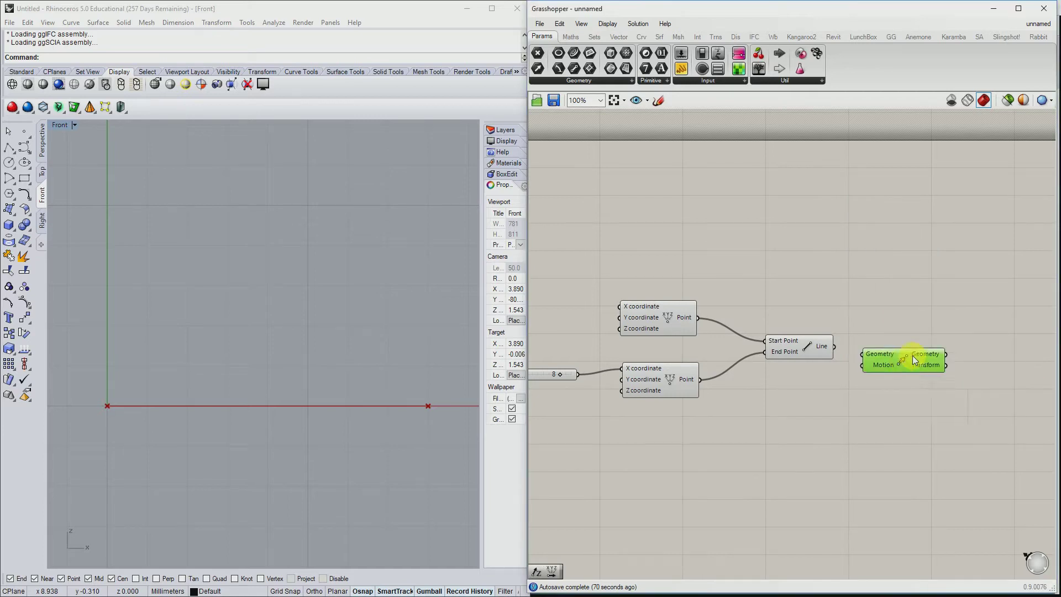
pyautogui.moveTo(905, 356)
pyautogui.mouseDown()
pyautogui.moveTo(953, 347)
pyautogui.moveTo(912, 346)
pyautogui.mouseUp()
# - Add a Unit Z vector component beside the Move component
pyautogui.doubleClick(773, 422)
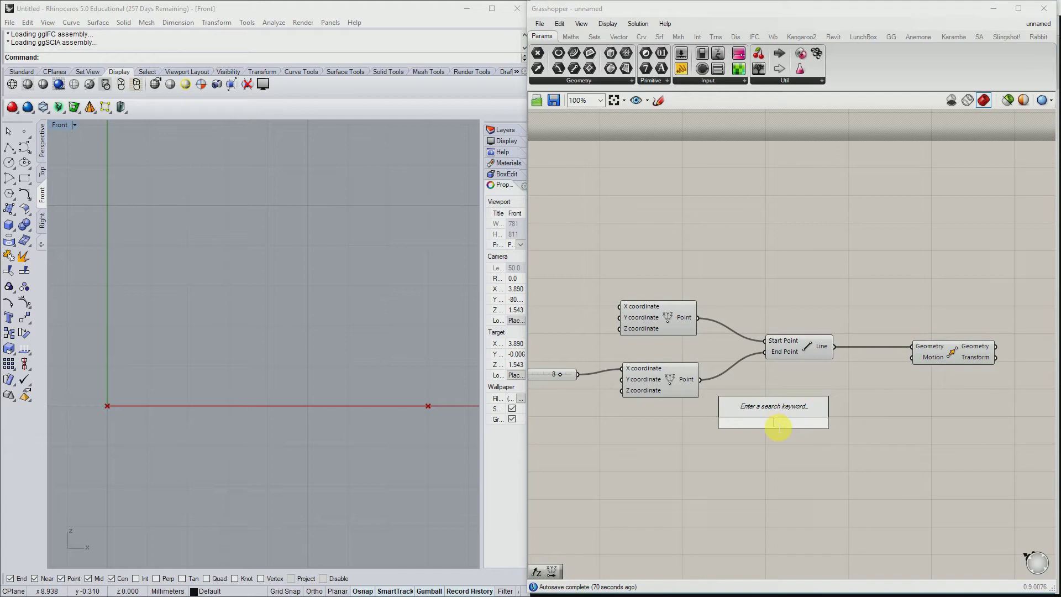
pyautogui.write('unit z')
pyautogui.press('Return')
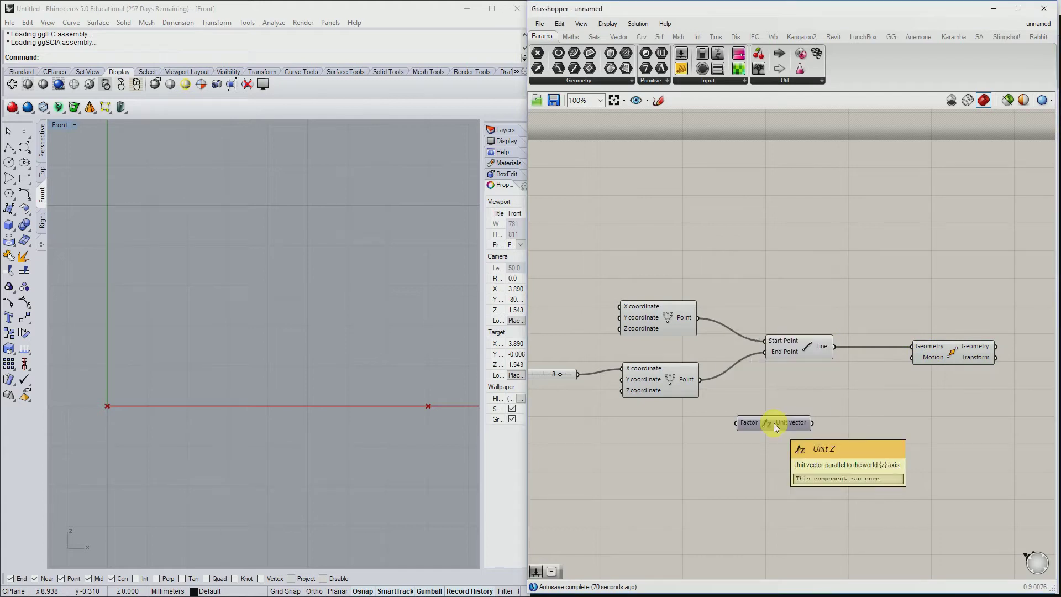
pyautogui.moveTo(774, 423); pyautogui.dragTo(865, 397)
# - Feed a 1.5 slider into Unit Z Factor and use the vector as Move motion
pyautogui.doubleClick(766, 426)
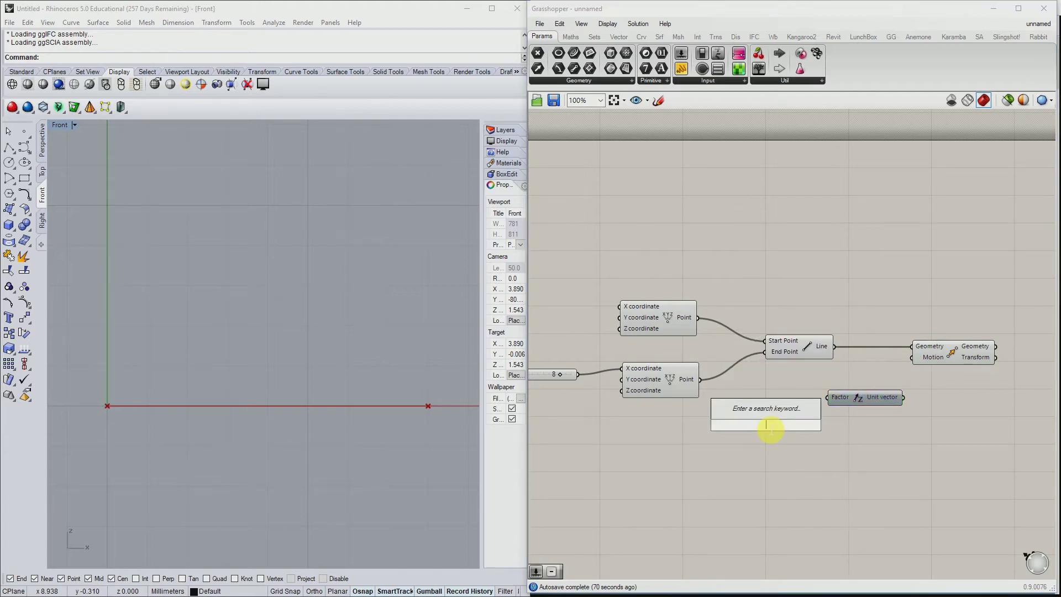
pyautogui.write('1.5')
pyautogui.press('Return')
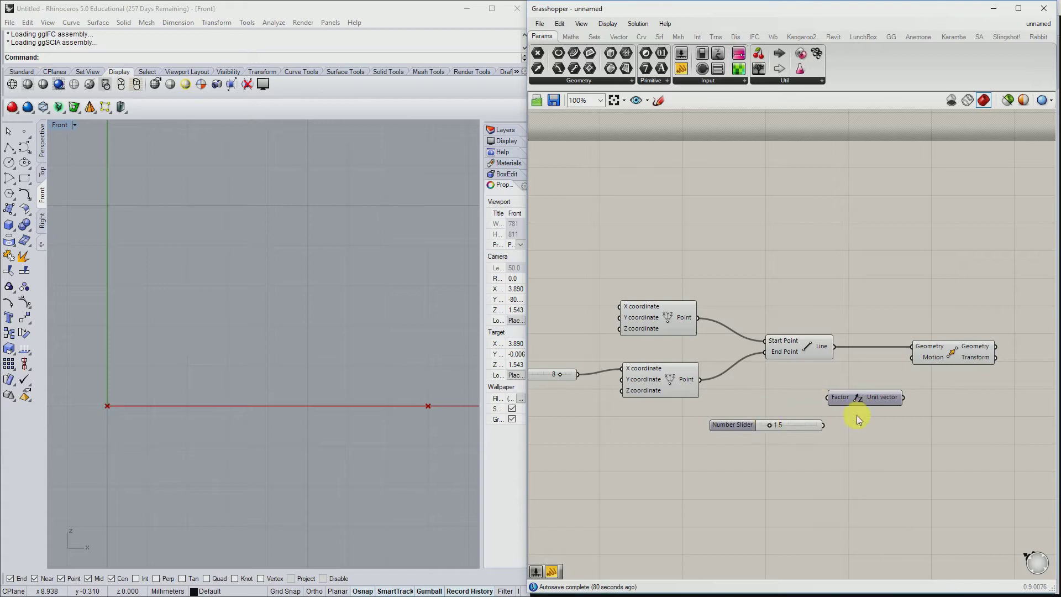
pyautogui.moveTo(828, 397); pyautogui.dragTo(823, 425)
pyautogui.moveTo(905, 397); pyautogui.dragTo(913, 358)
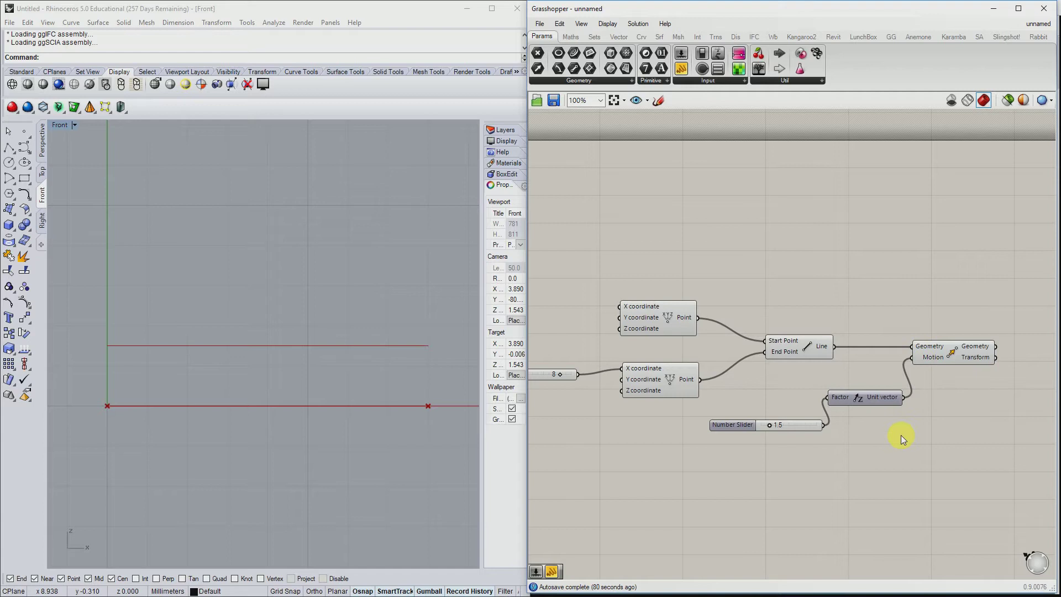
pyautogui.click(973, 351)
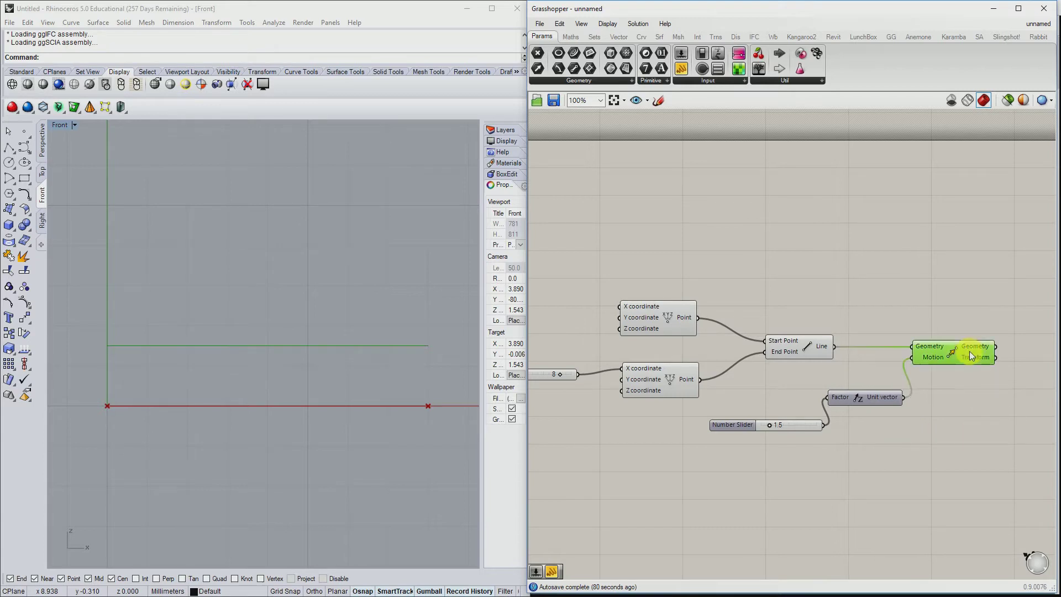
pyautogui.click(805, 351)
pyautogui.moveTo(919, 403); pyautogui.dragTo(767, 422, button='right')
# - Divide the original and moved lines with two Divide Curve components
pyautogui.doubleClick(900, 373)
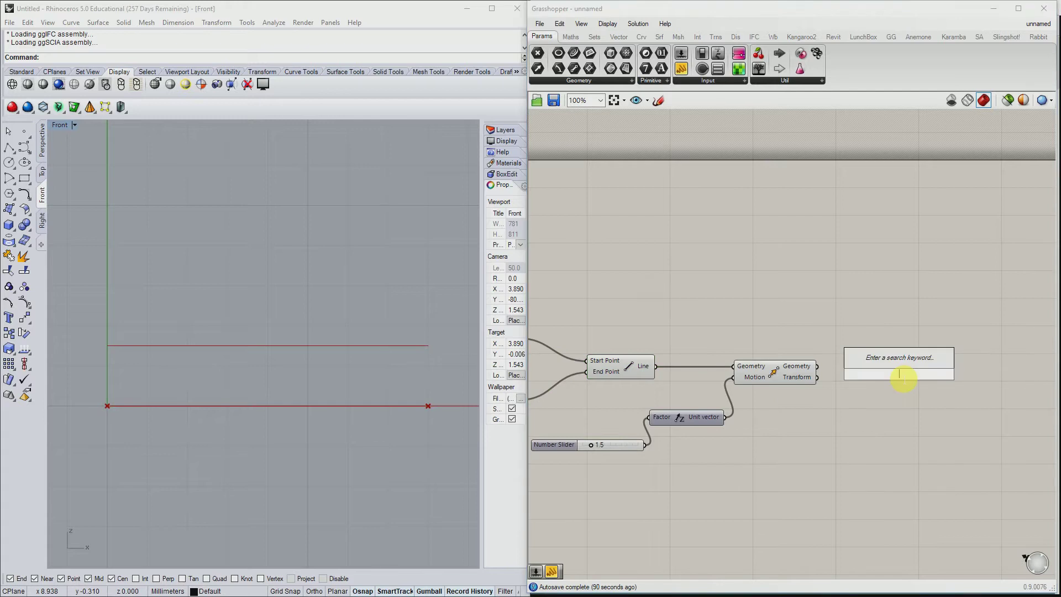
pyautogui.write('divi')
pyautogui.press('Return')
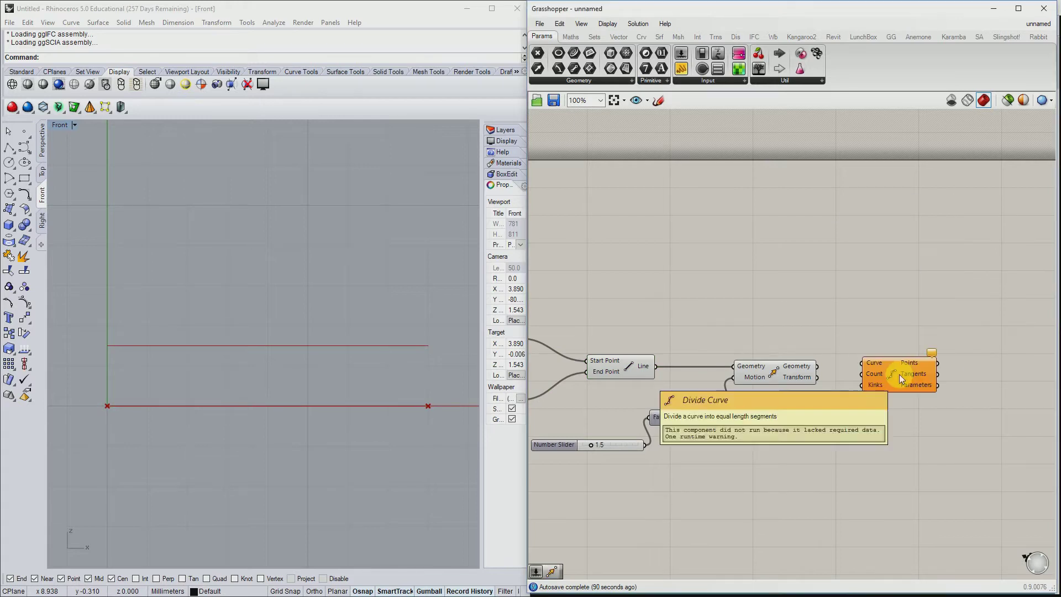
pyautogui.moveTo(661, 366); pyautogui.dragTo(946, 426)
pyautogui.moveTo(897, 332); pyautogui.dragTo(950, 355)
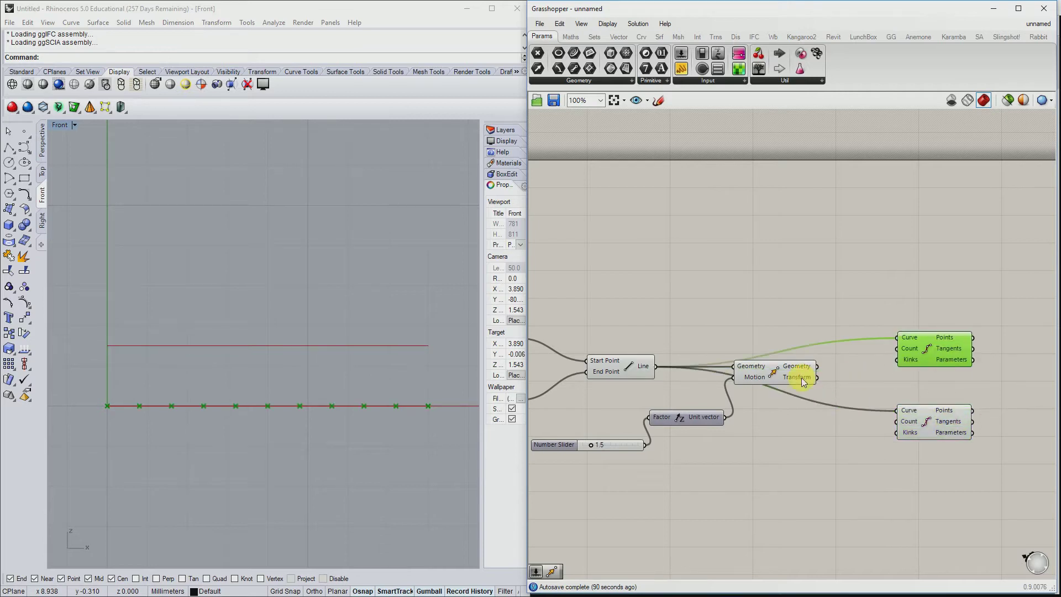
pyautogui.moveTo(817, 366); pyautogui.dragTo(897, 338)
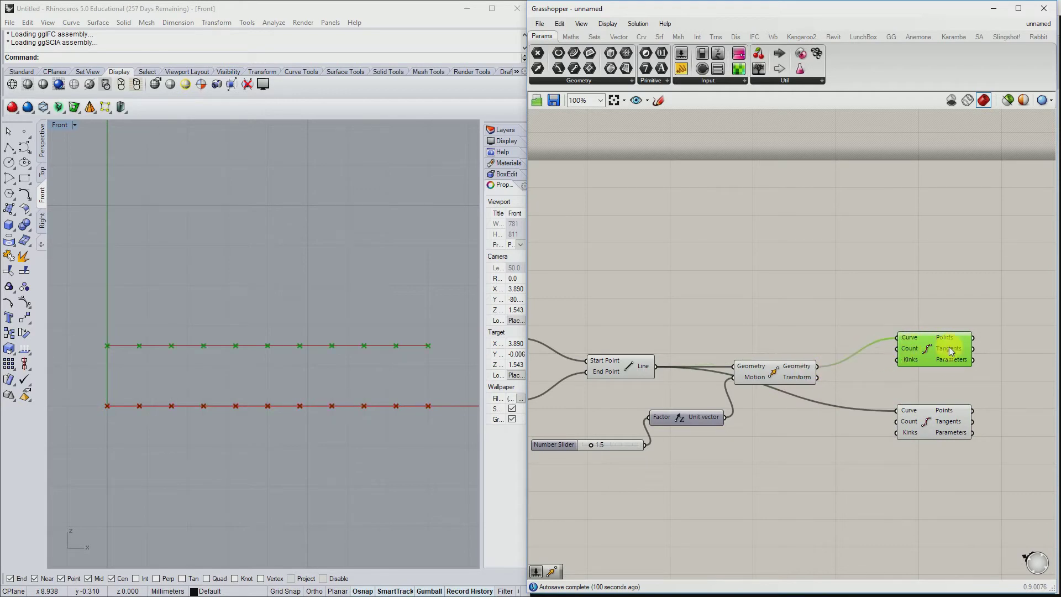
# - Drive both Divide Curve Count inputs with one slider set to 12
pyautogui.doubleClick(792, 463)
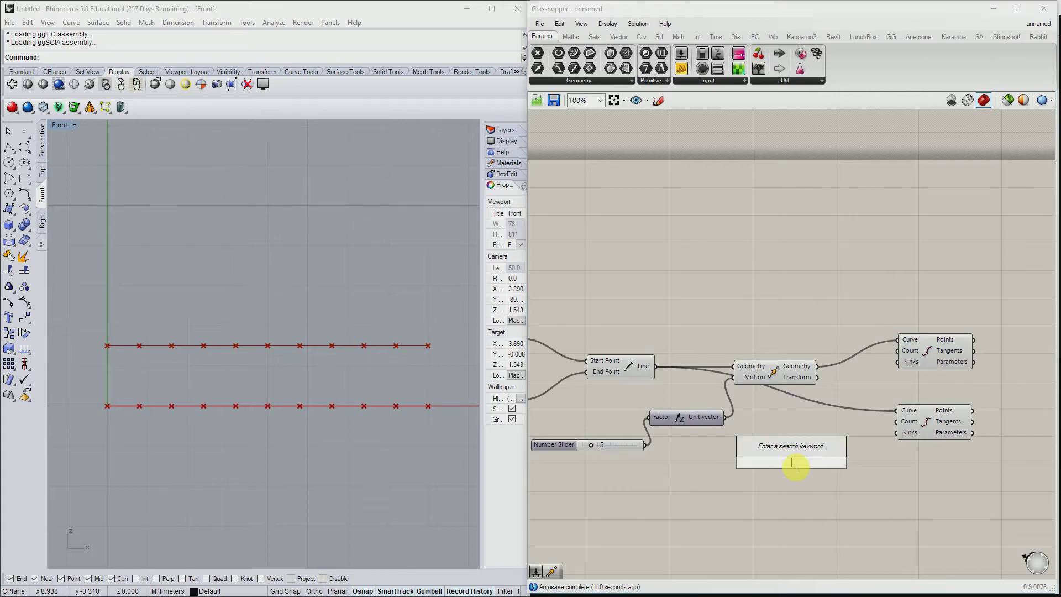
pyautogui.write('12')
pyautogui.press('Return')
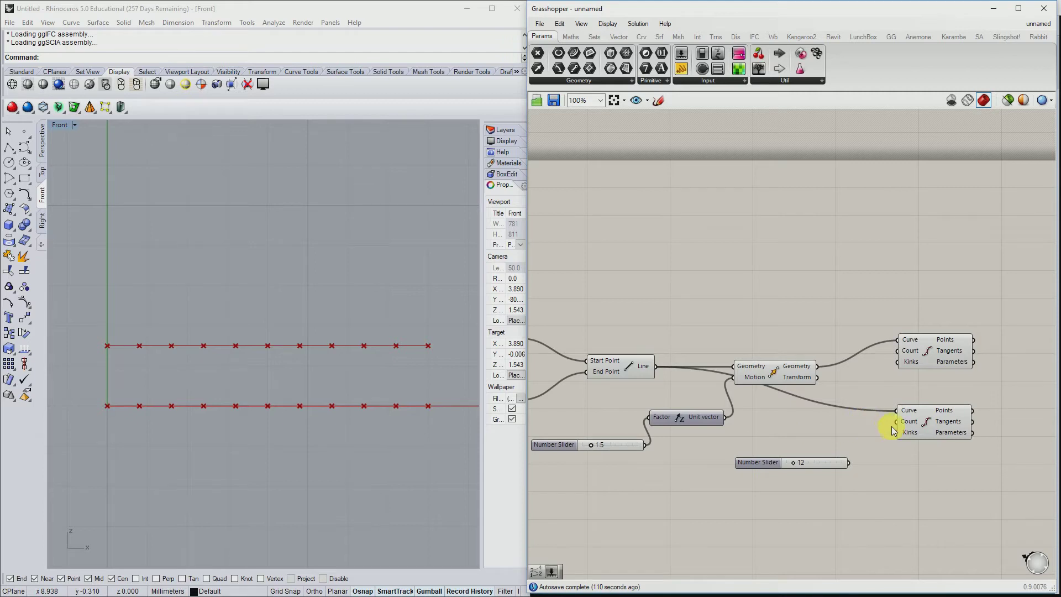
pyautogui.moveTo(897, 422); pyautogui.dragTo(849, 462)
pyautogui.moveTo(897, 351); pyautogui.dragTo(850, 462)
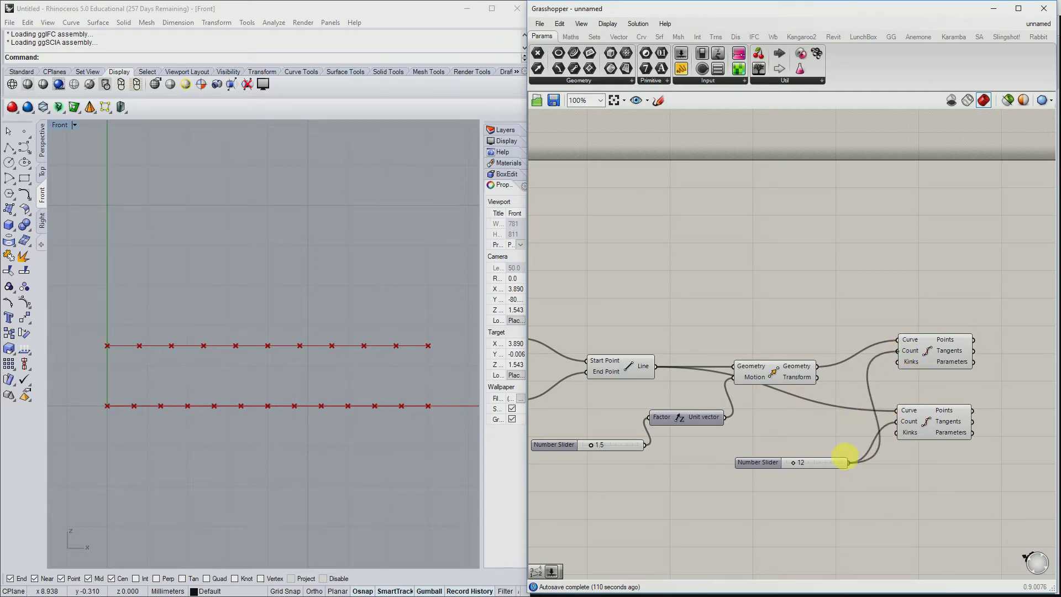
pyautogui.moveTo(923, 500); pyautogui.dragTo(774, 503, button='right')
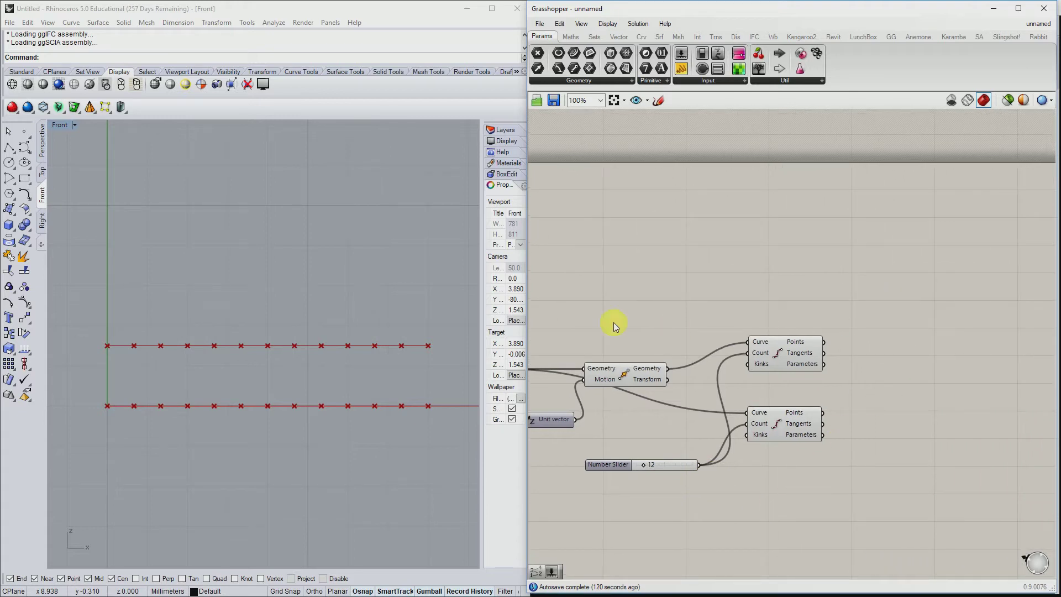
# - Add a Point List component with a 0.4 slider as its label size
pyautogui.doubleClick(920, 289)
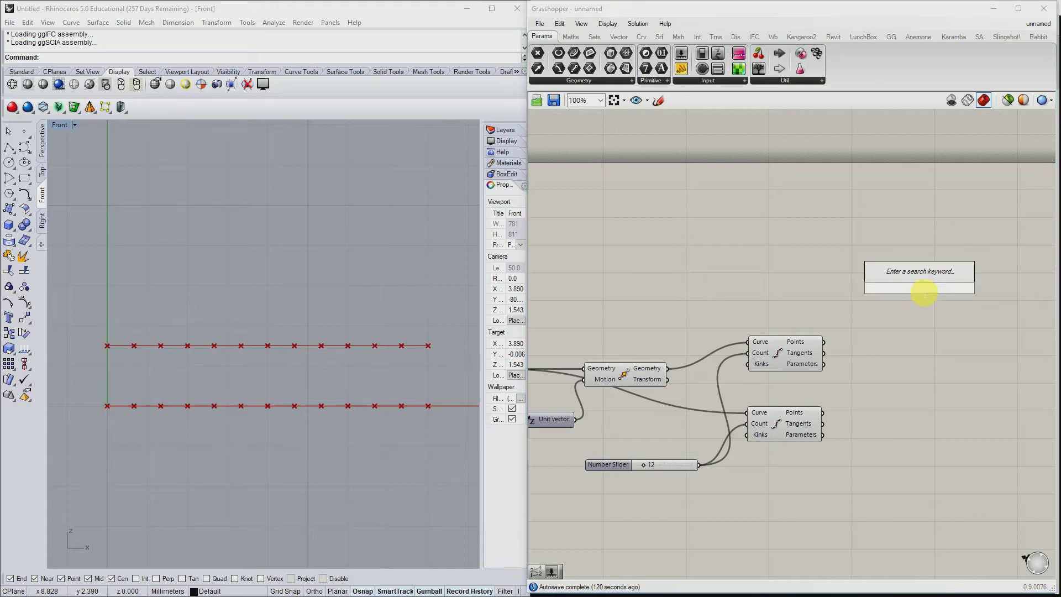
pyautogui.write('list')
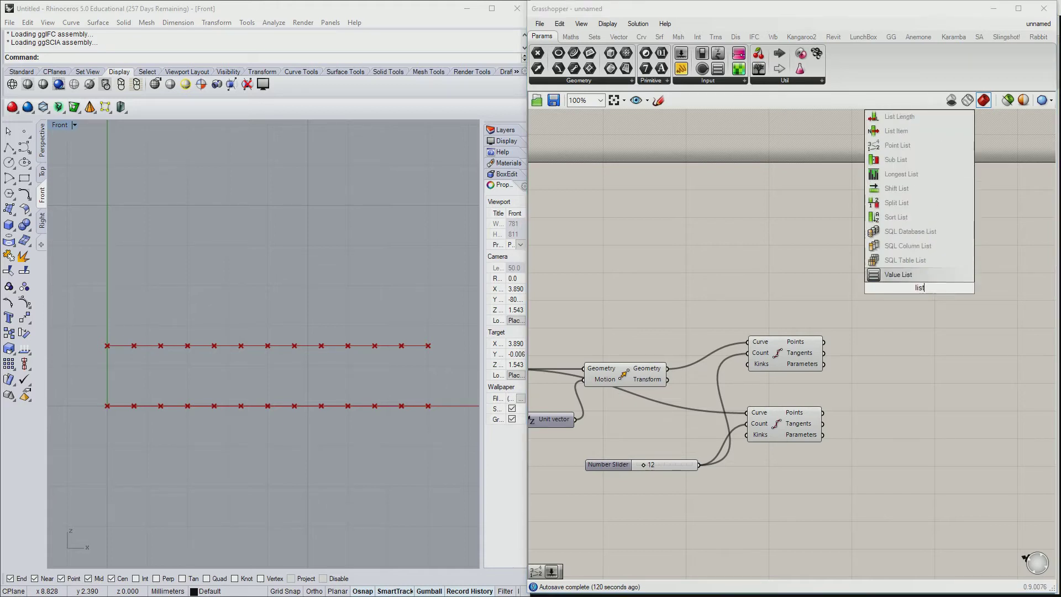
pyautogui.write(' poi')
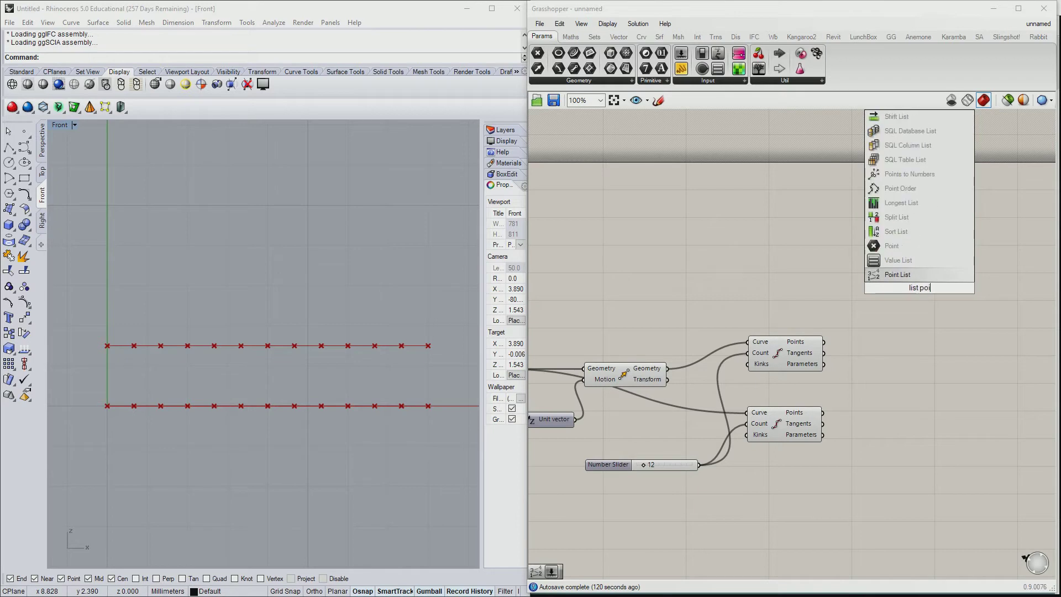
pyautogui.press('Return')
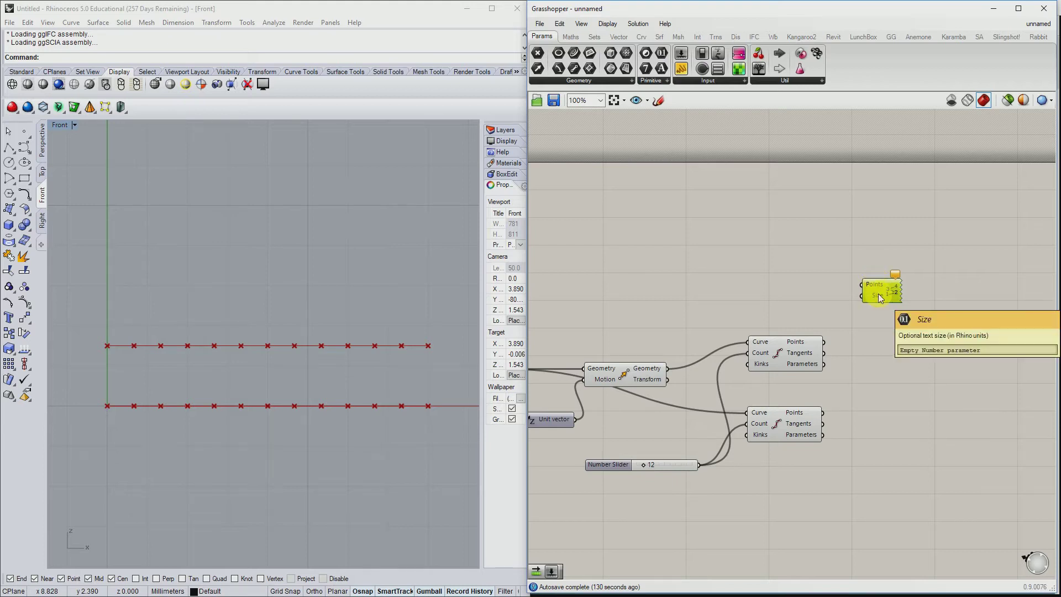
pyautogui.click(782, 305)
pyautogui.doubleClick(782, 306)
pyautogui.write('0.4')
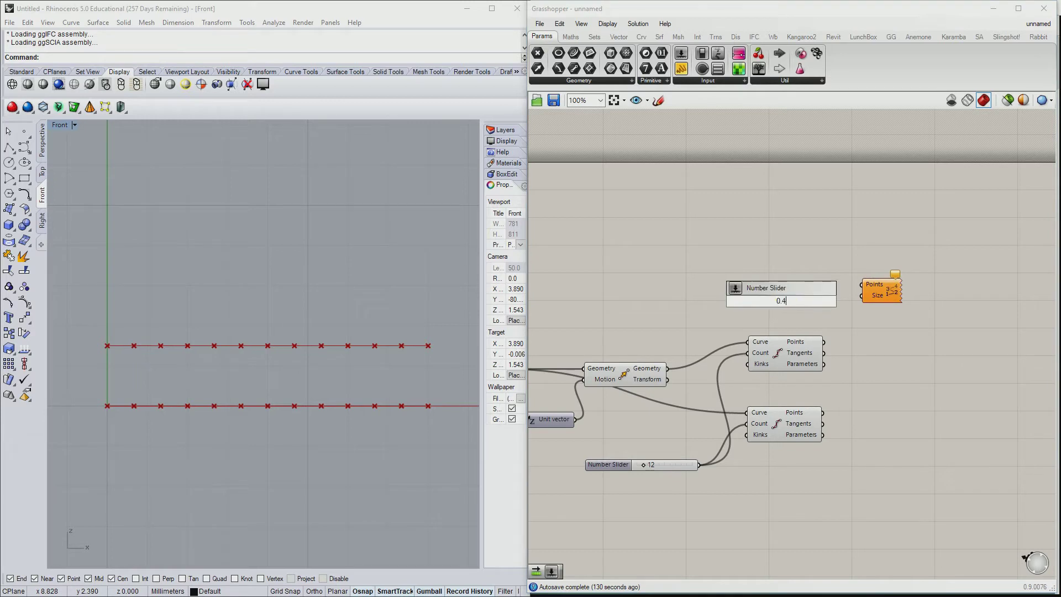
pyautogui.press('Return')
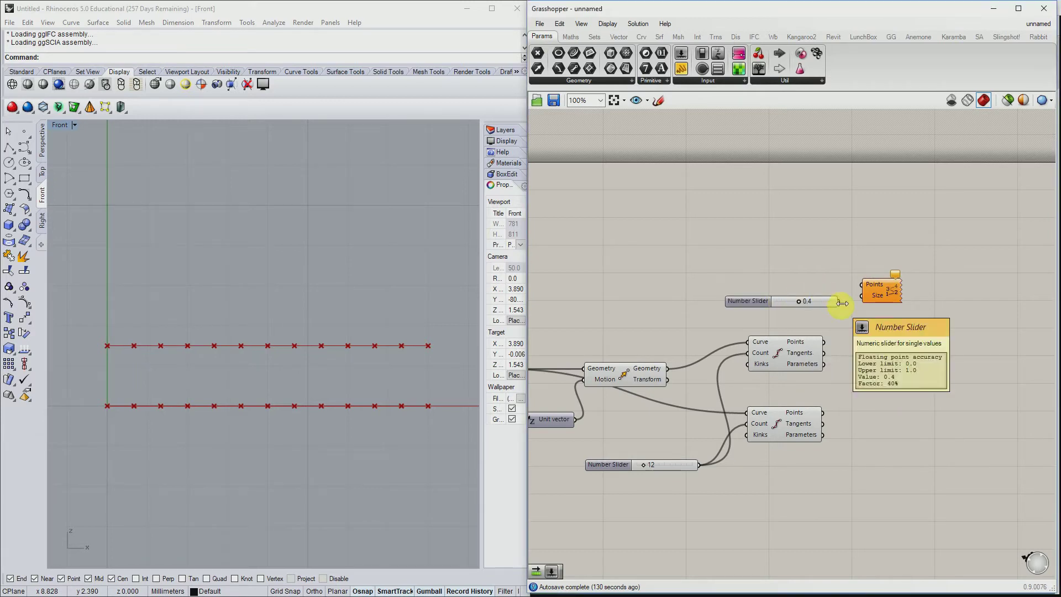
pyautogui.moveTo(839, 302); pyautogui.dragTo(830, 346)
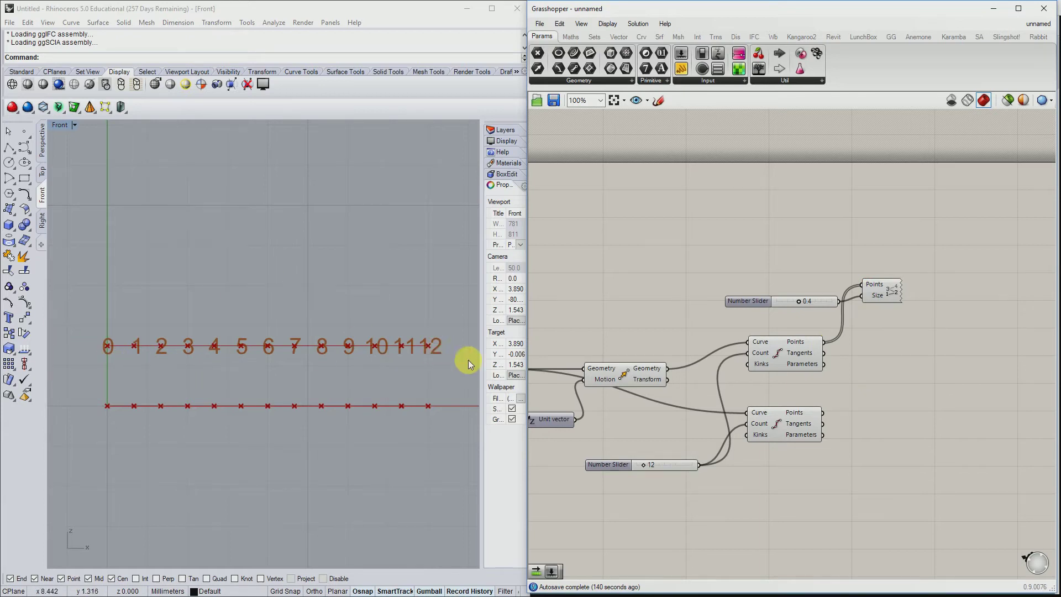
# - Wire the division points into the point lists so both chords show index labels
pyautogui.moveTo(917, 367); pyautogui.dragTo(914, 370, button='right')
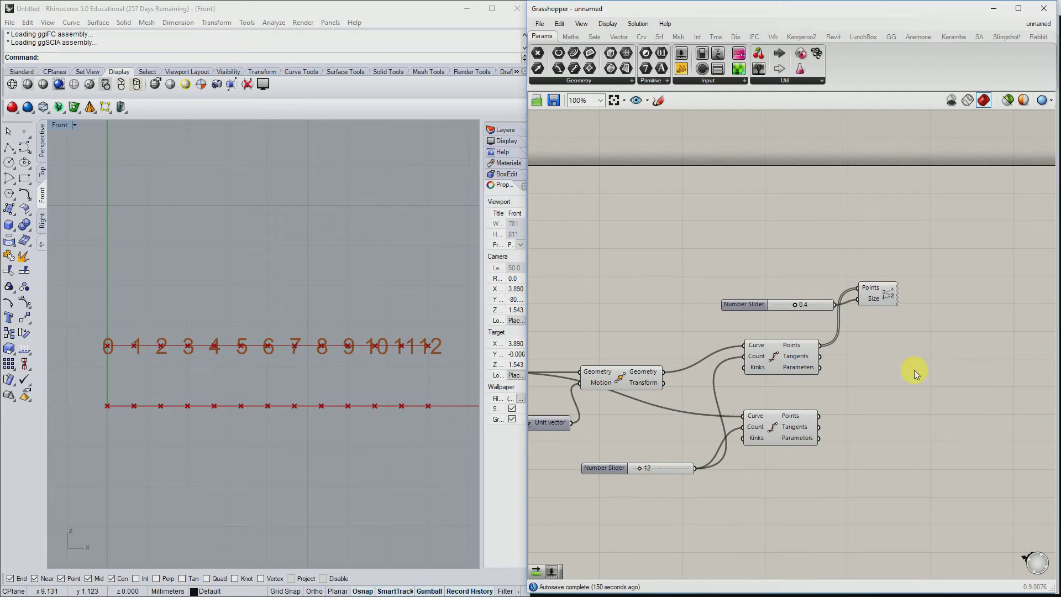
pyautogui.moveTo(921, 346); pyautogui.dragTo(777, 264)
pyautogui.click(901, 317)
pyautogui.click(881, 295)
pyautogui.moveTo(884, 232); pyautogui.dragTo(820, 416)
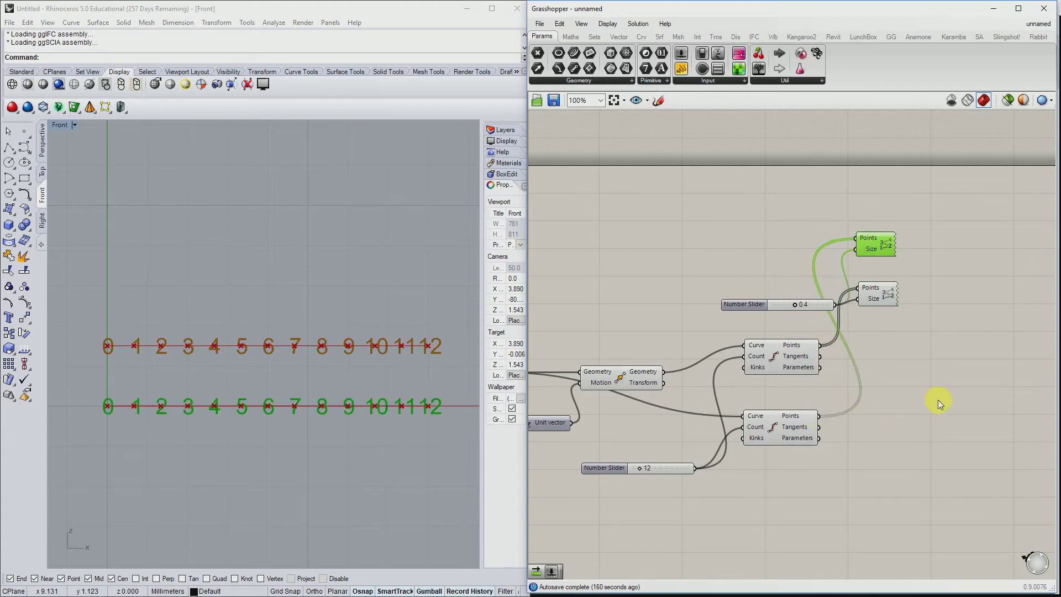
pyautogui.click(940, 399)
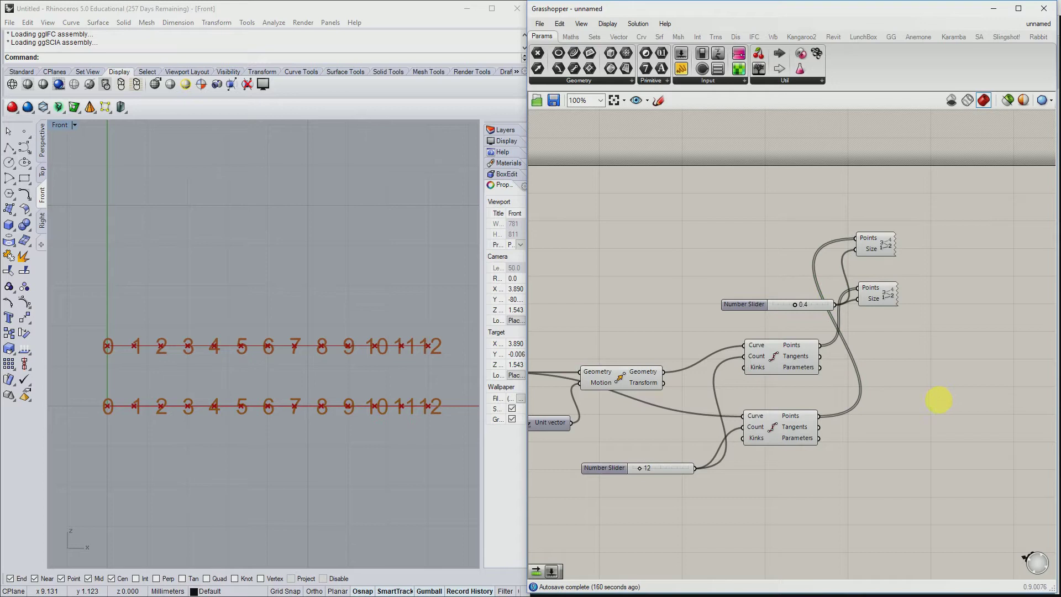
pyautogui.moveTo(941, 399); pyautogui.dragTo(865, 408, button='right')
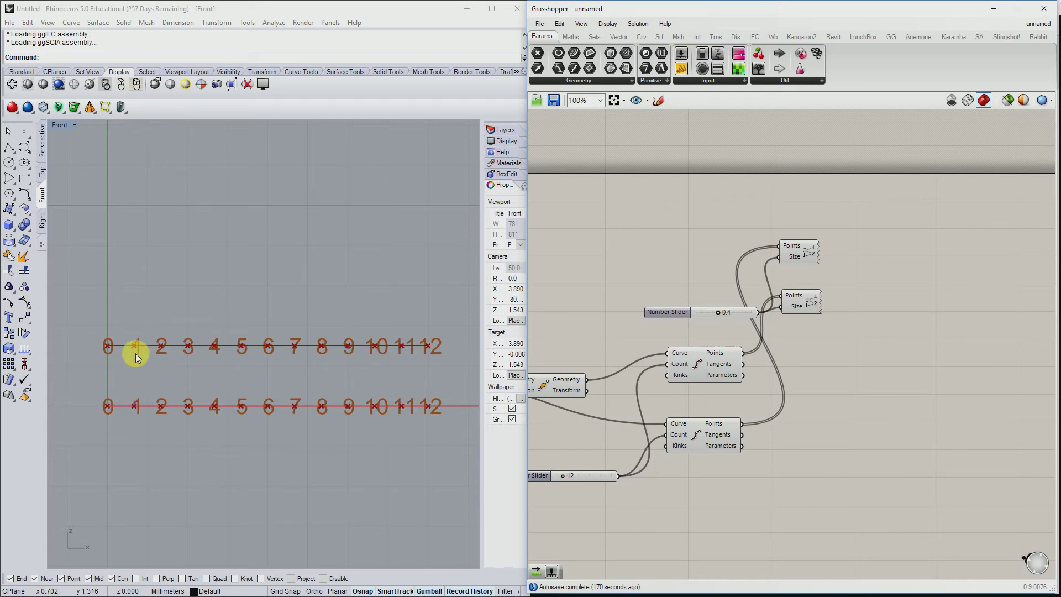
# - Place a Shift List component beside the two Divide Curve components
pyautogui.moveTo(794, 370); pyautogui.dragTo(775, 367, button='right')
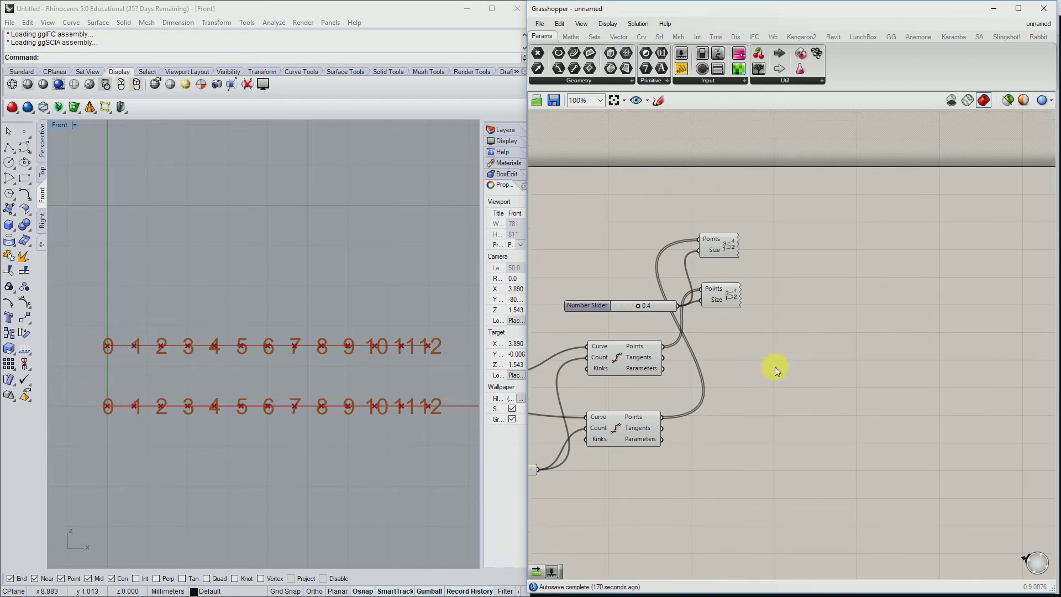
pyautogui.doubleClick(780, 386)
pyautogui.write('shift')
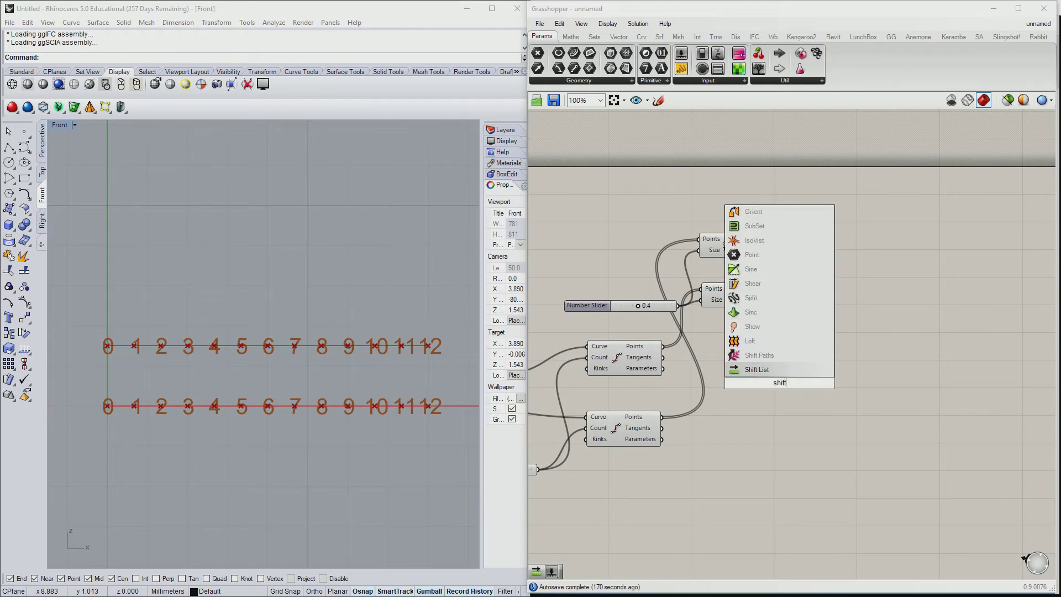
pyautogui.press('Return')
pyautogui.moveTo(782, 381); pyautogui.dragTo(805, 383)
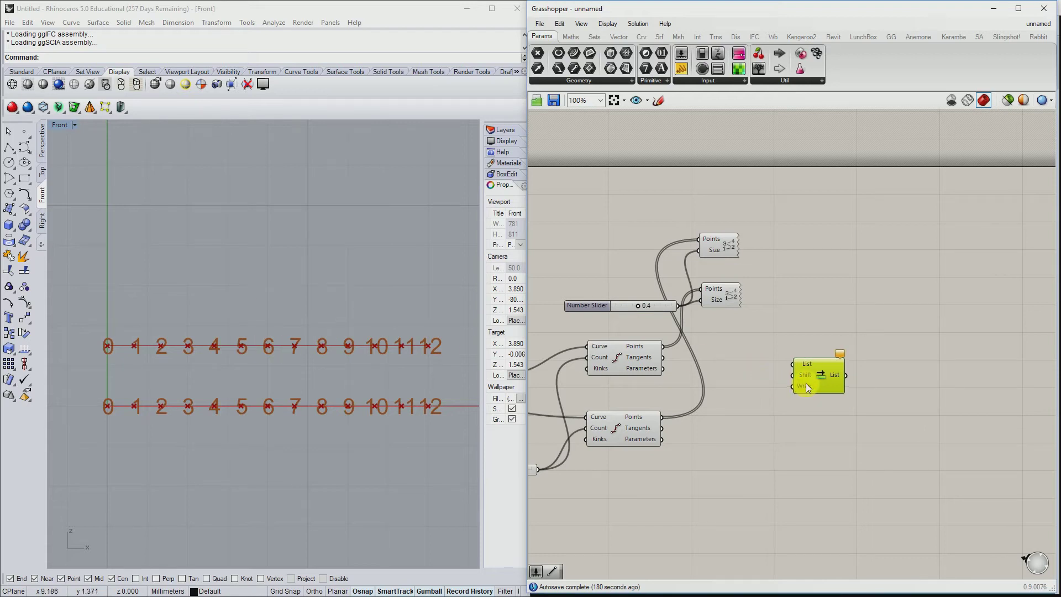
pyautogui.moveTo(800, 406); pyautogui.dragTo(835, 391, button='right')
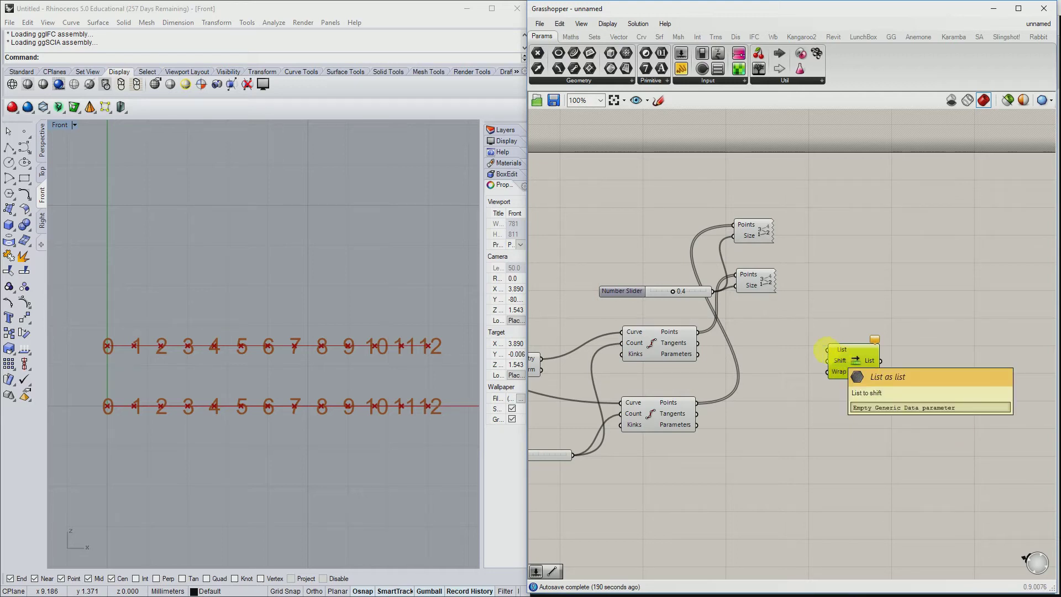
pyautogui.click(690, 344)
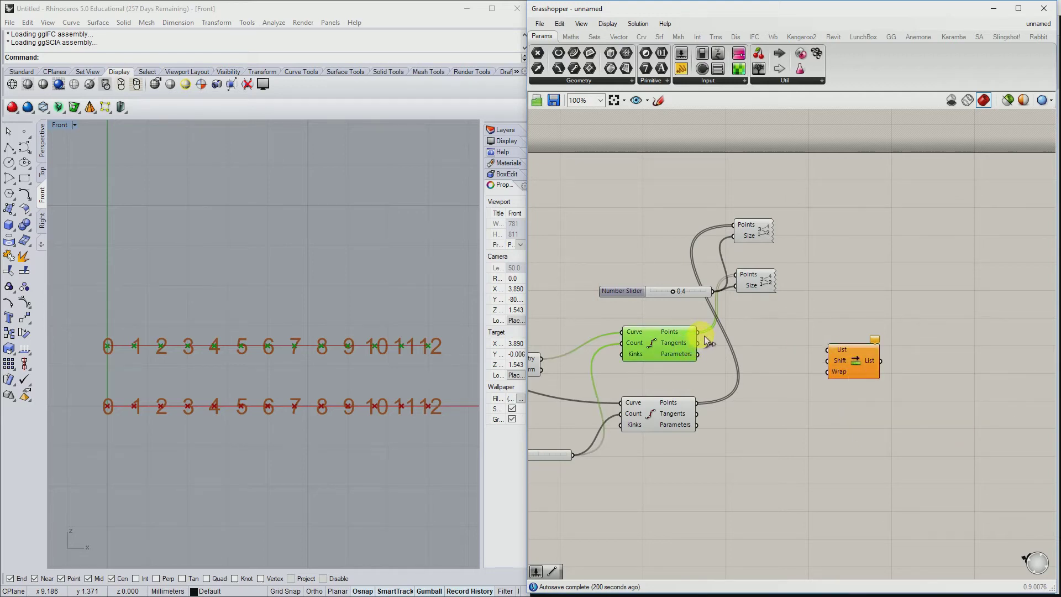
# - Route the upper chord points through Shift List into the top Point List, relabelling 12, 0, 1 … 11
pyautogui.moveTo(704, 336); pyautogui.dragTo(825, 348)
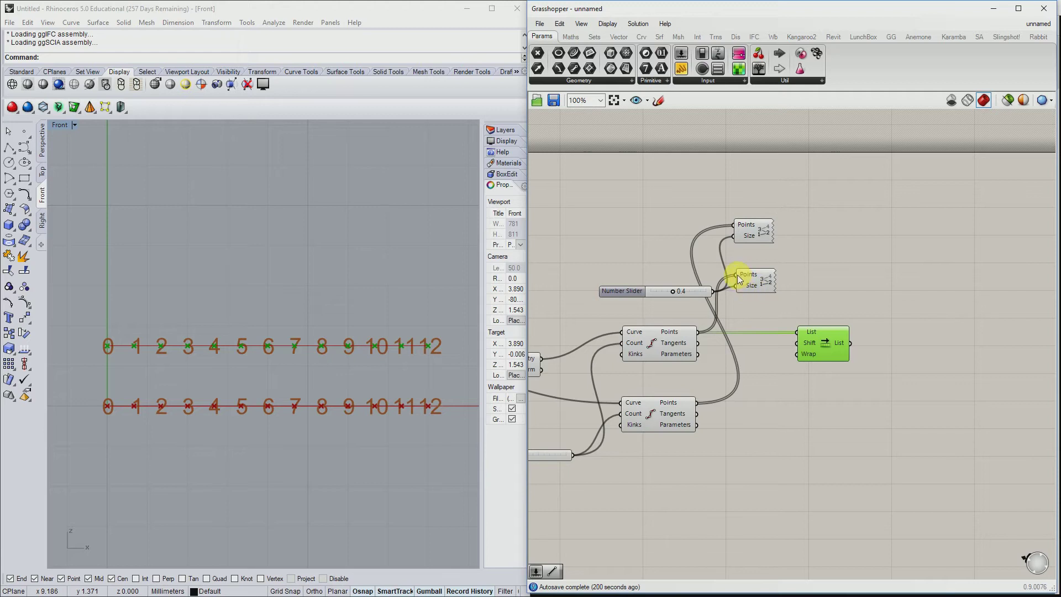
pyautogui.moveTo(737, 274); pyautogui.dragTo(857, 343)
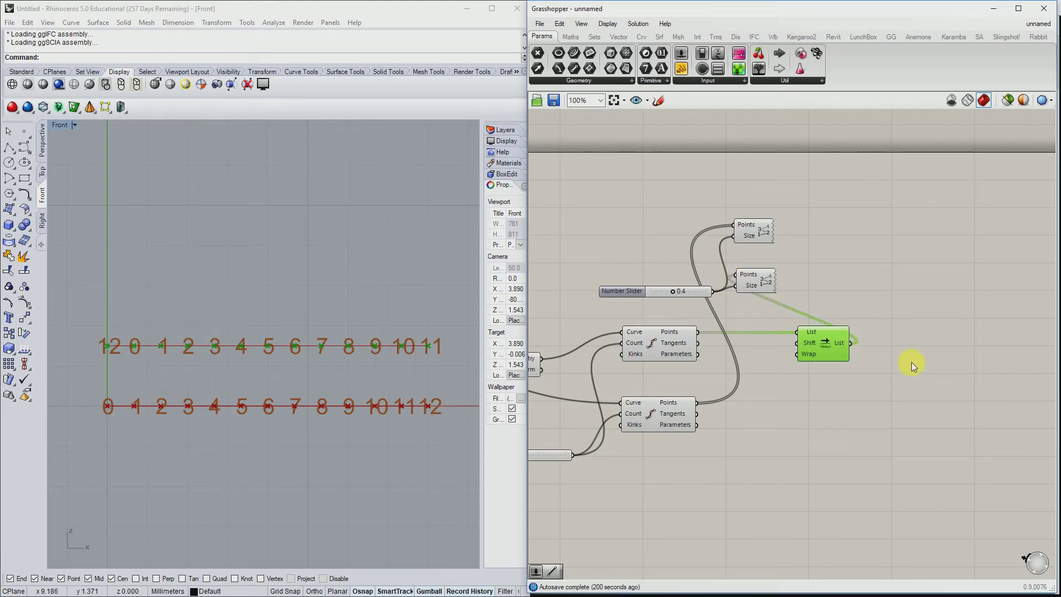
pyautogui.click(923, 369)
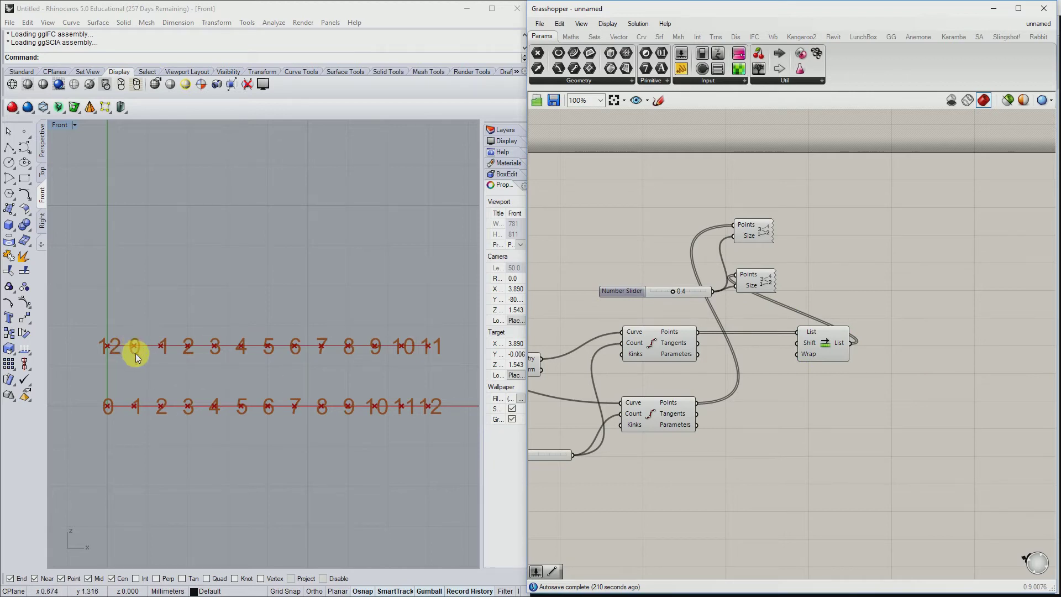
pyautogui.moveTo(844, 380); pyautogui.dragTo(850, 359, button='right')
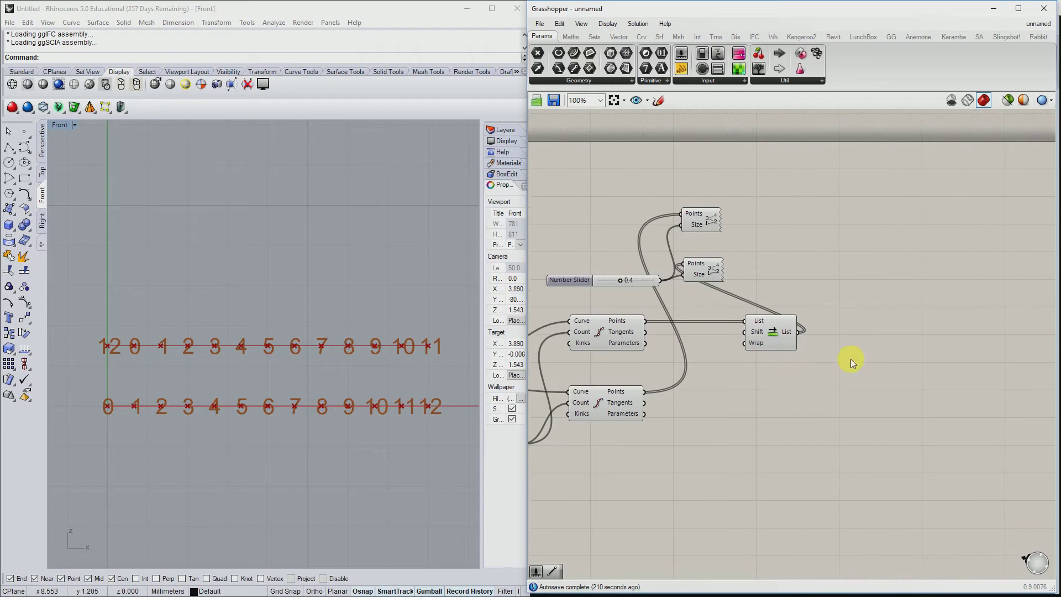
# - Add a Line from the lower chord points to the shifted upper points, drawing diagonals
pyautogui.doubleClick(851, 359)
pyautogui.write('line')
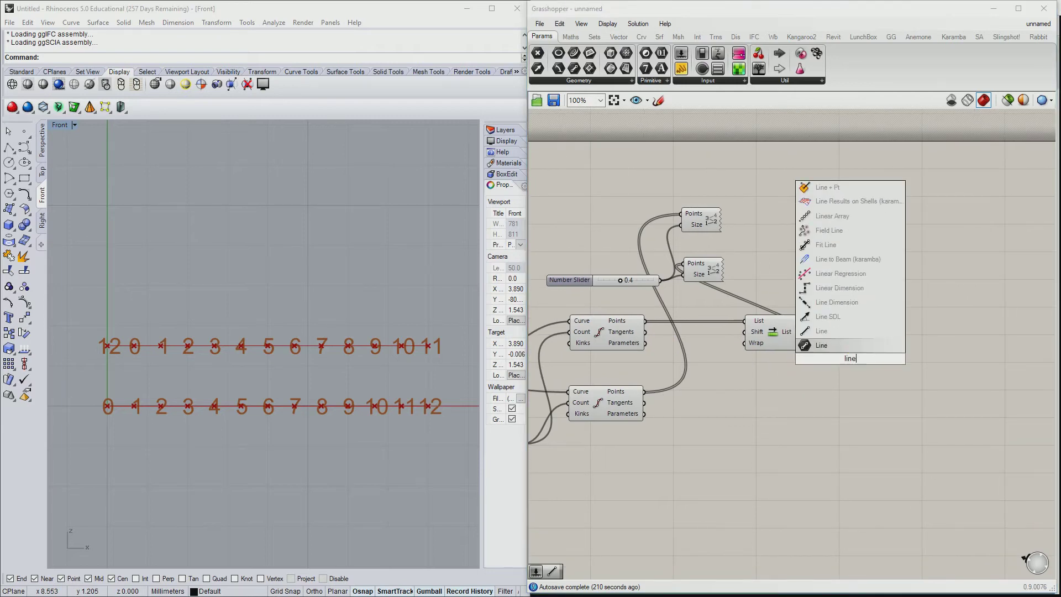
pyautogui.press('Return')
pyautogui.moveTo(851, 359); pyautogui.dragTo(922, 353)
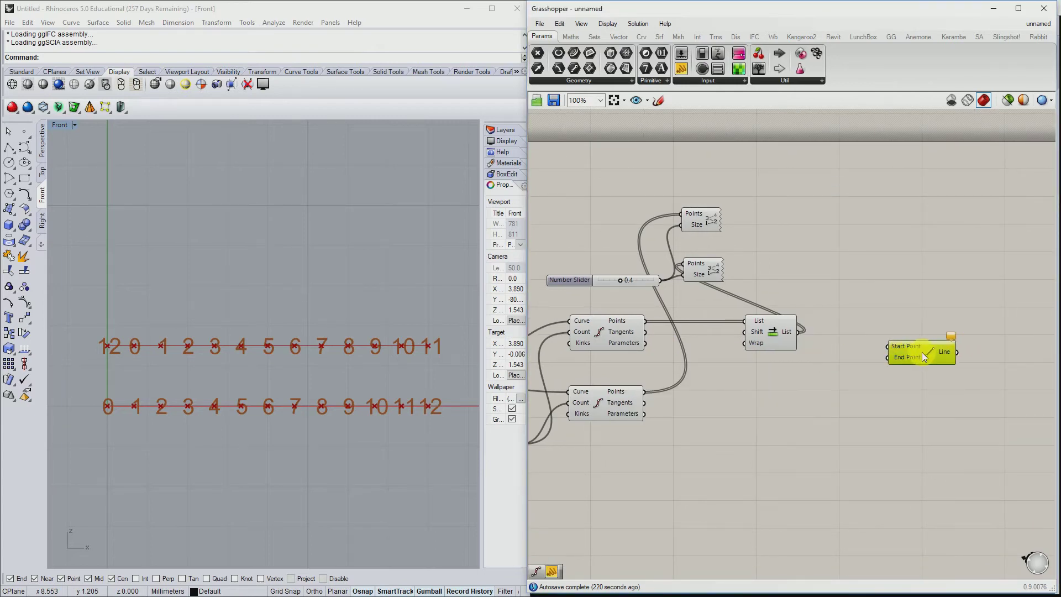
pyautogui.click(766, 336)
pyautogui.click(607, 414)
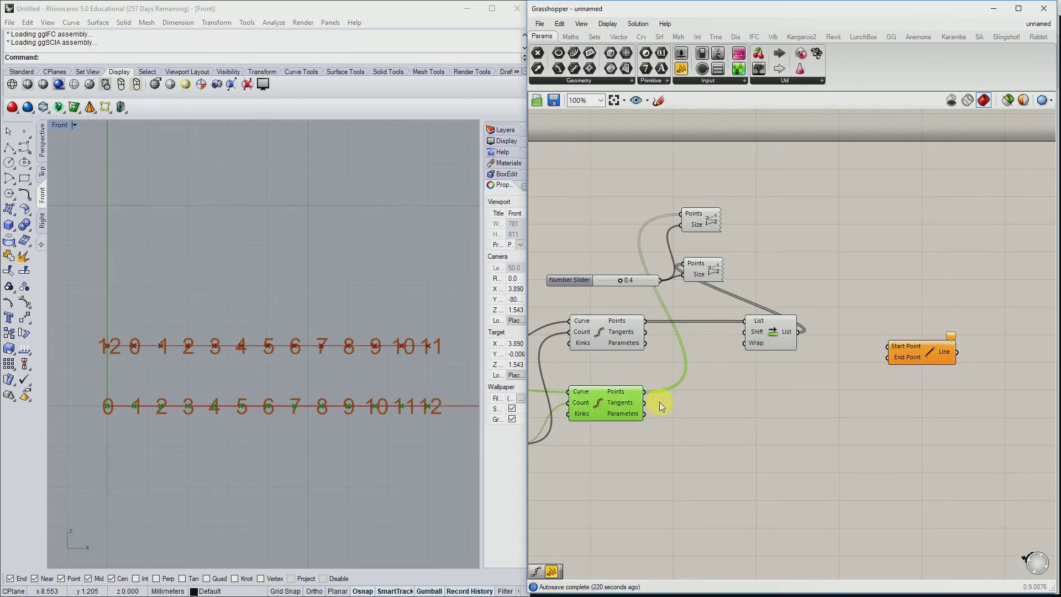
pyautogui.moveTo(644, 391); pyautogui.dragTo(888, 346)
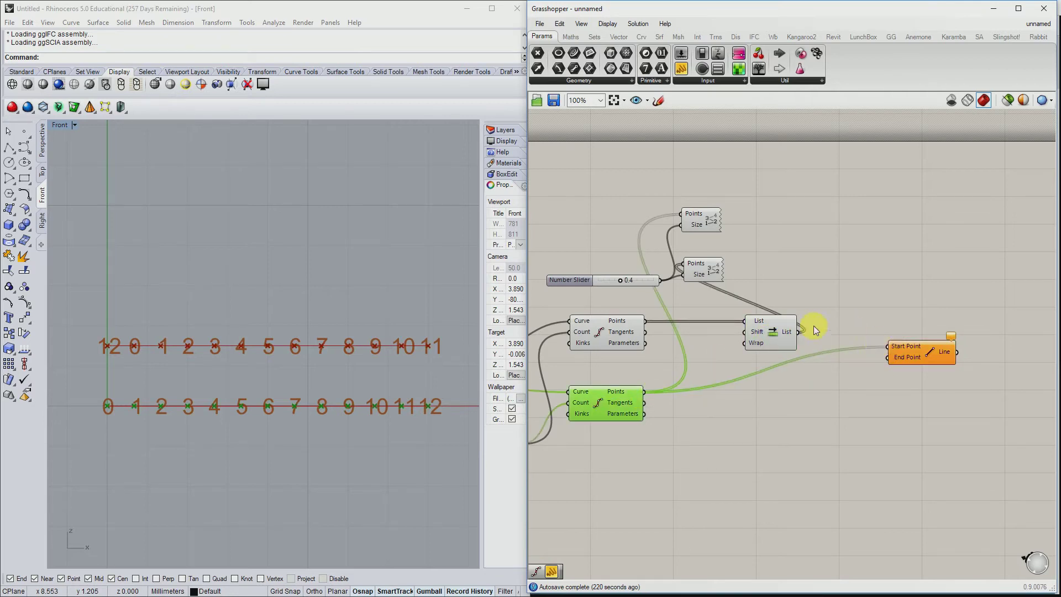
pyautogui.moveTo(801, 337); pyautogui.dragTo(888, 357)
pyautogui.click(873, 446)
pyautogui.moveTo(873, 446); pyautogui.dragTo(848, 445, button='right')
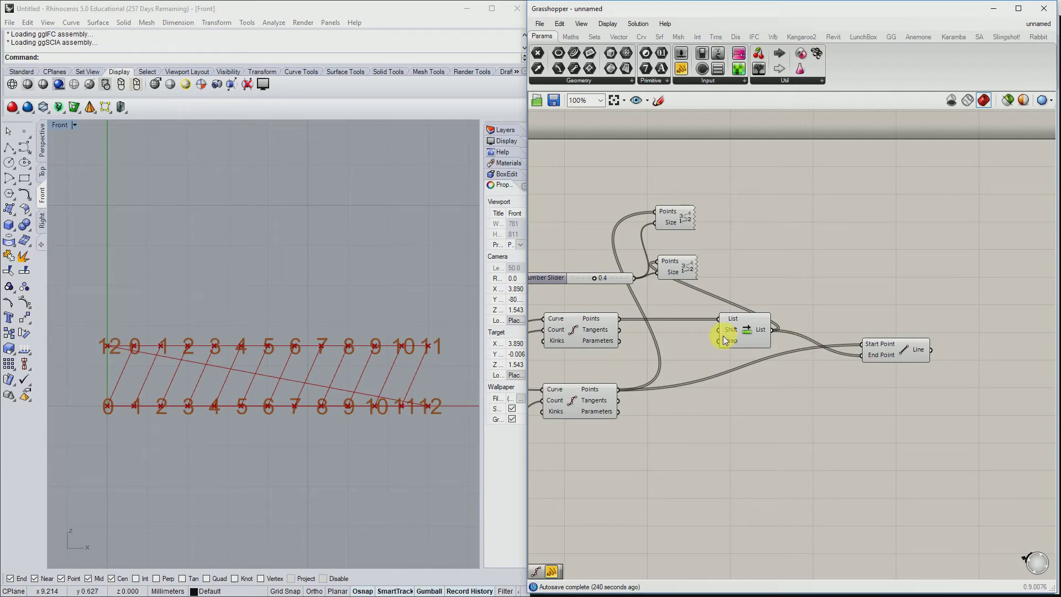
# - Set Shift List's Wrap input to False, removing the wraparound diagonal
pyautogui.moveTo(723, 339)
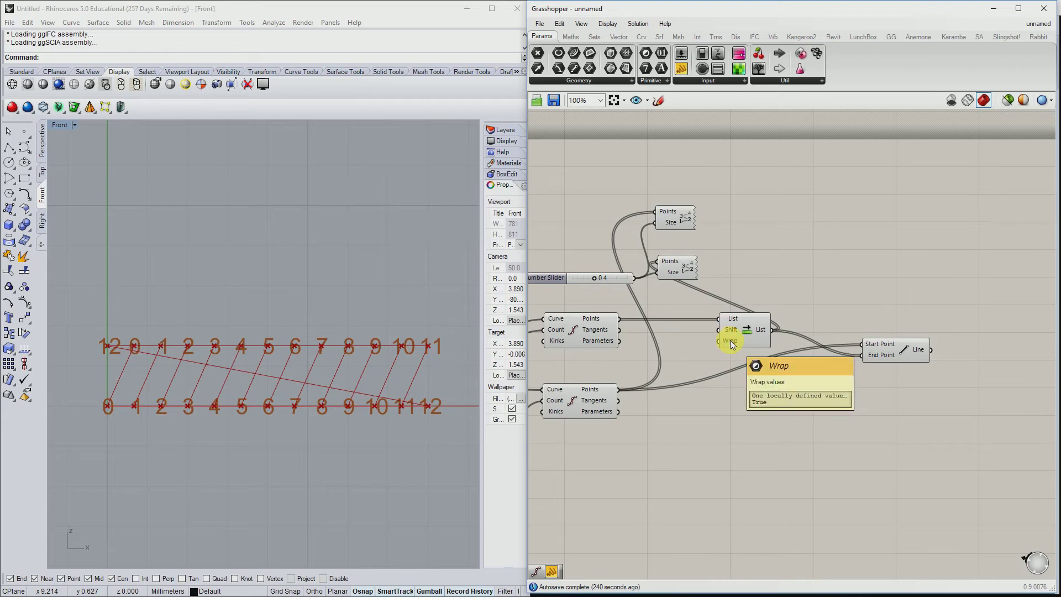
pyautogui.rightClick(730, 341)
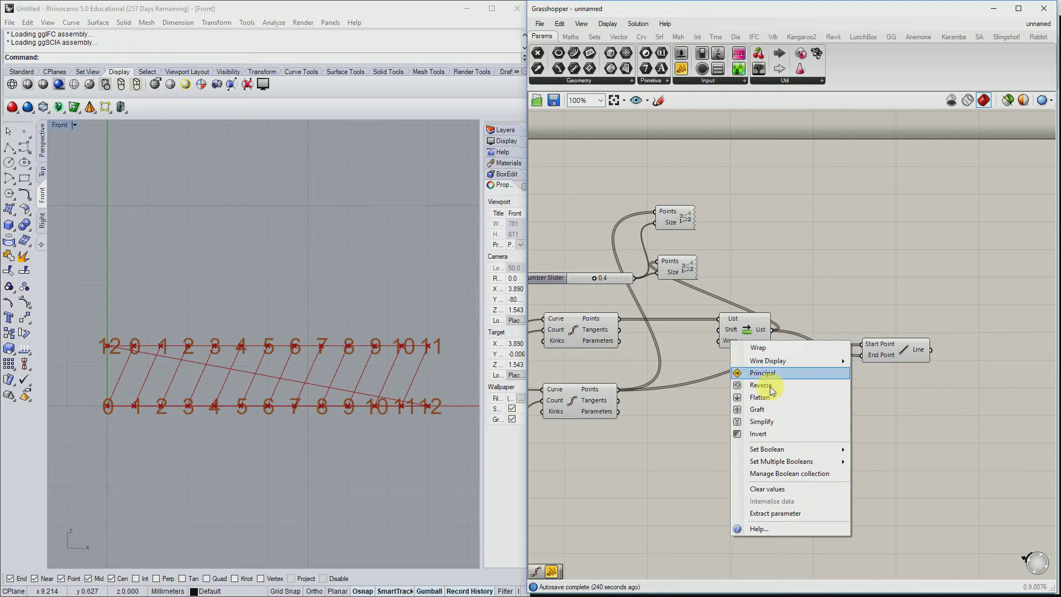
pyautogui.moveTo(789, 450)
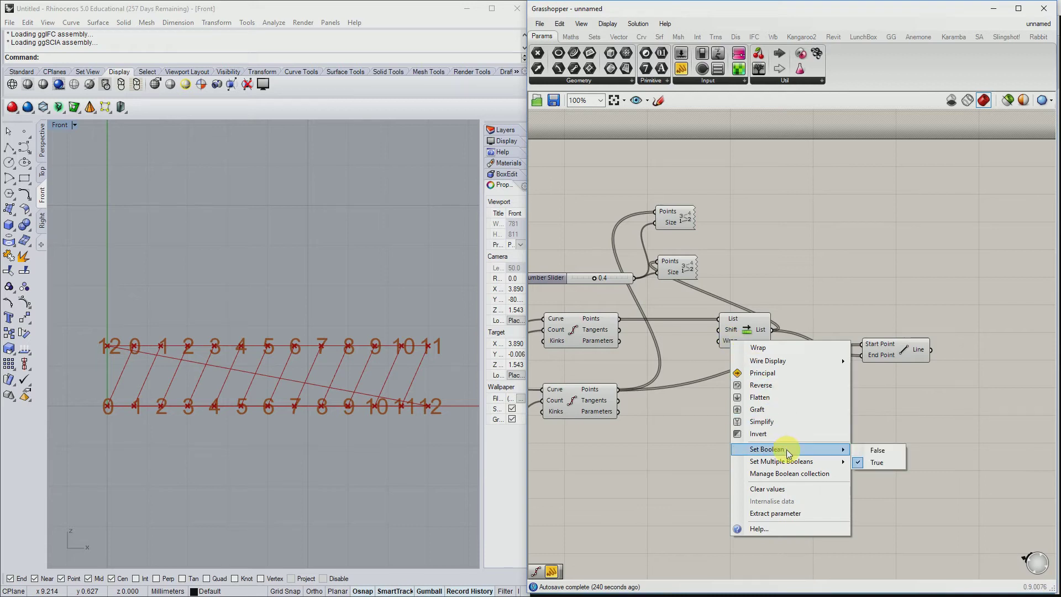
pyautogui.click(875, 450)
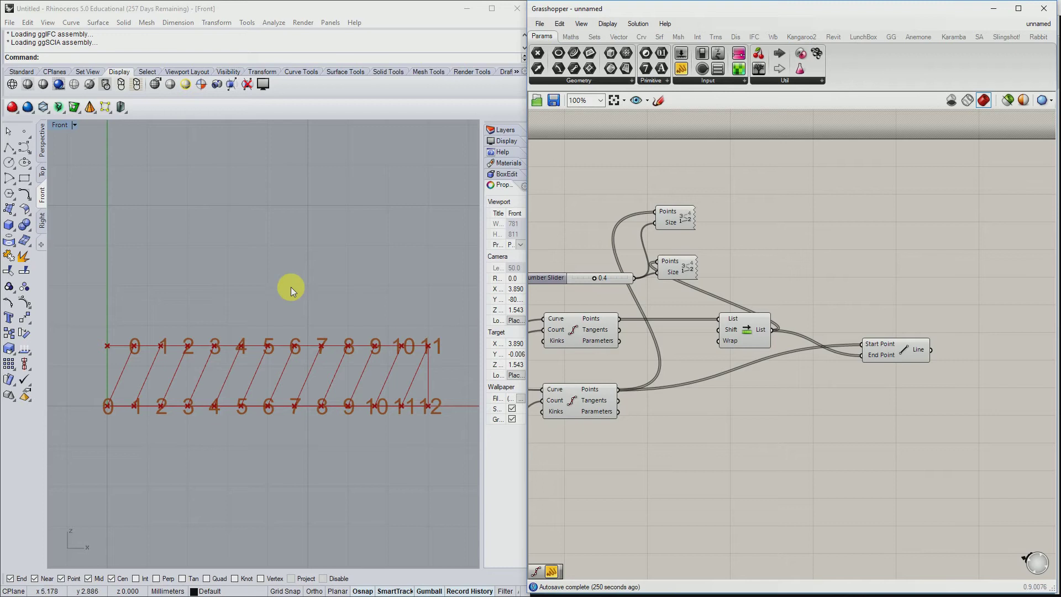
pyautogui.click(106, 346)
pyautogui.moveTo(898, 349); pyautogui.dragTo(864, 347)
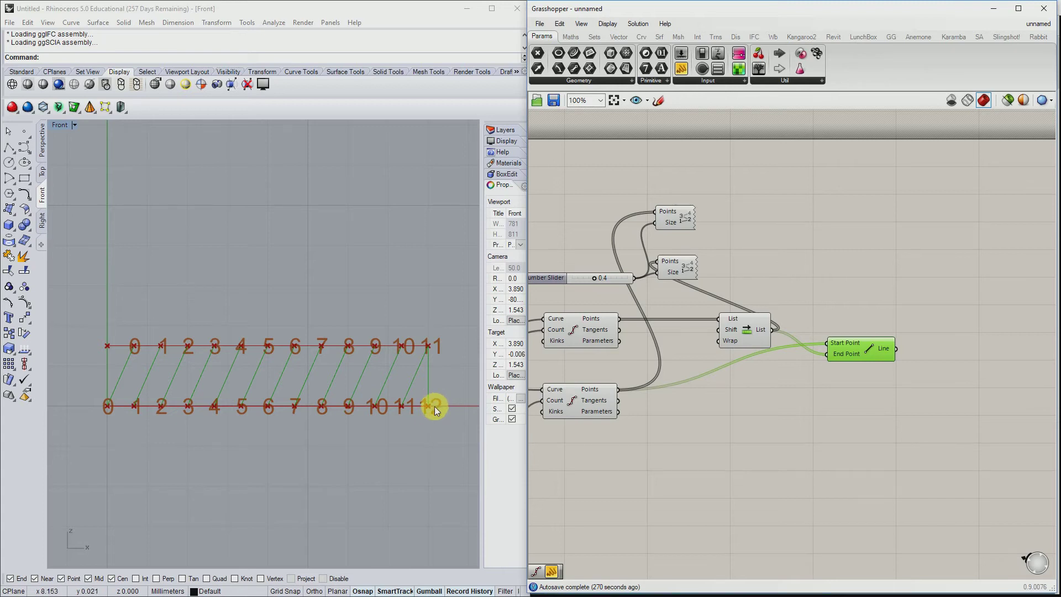
pyautogui.moveTo(795, 470); pyautogui.dragTo(745, 454, button='right')
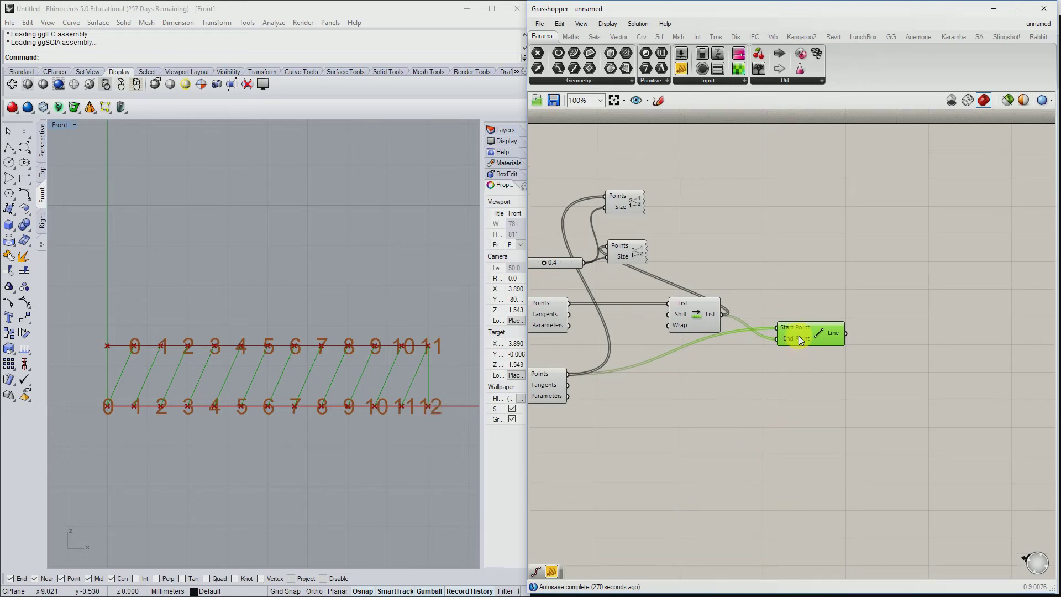
pyautogui.moveTo(799, 335); pyautogui.dragTo(795, 337)
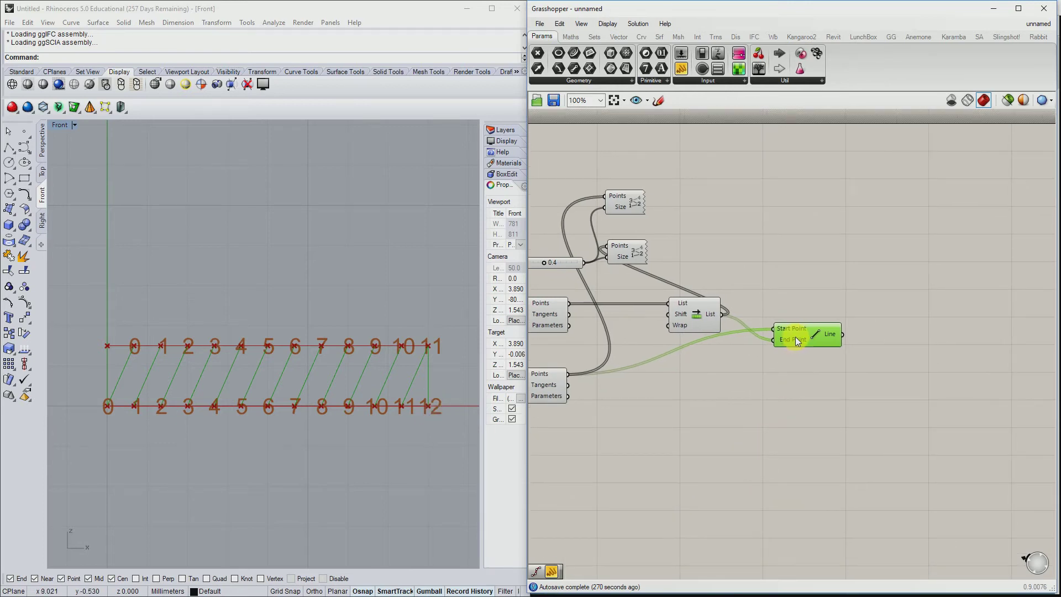
# - Insert a Shortest List between the shifted and lower point lists and the Line endpoints
pyautogui.doubleClick(914, 330)
pyautogui.write('shor')
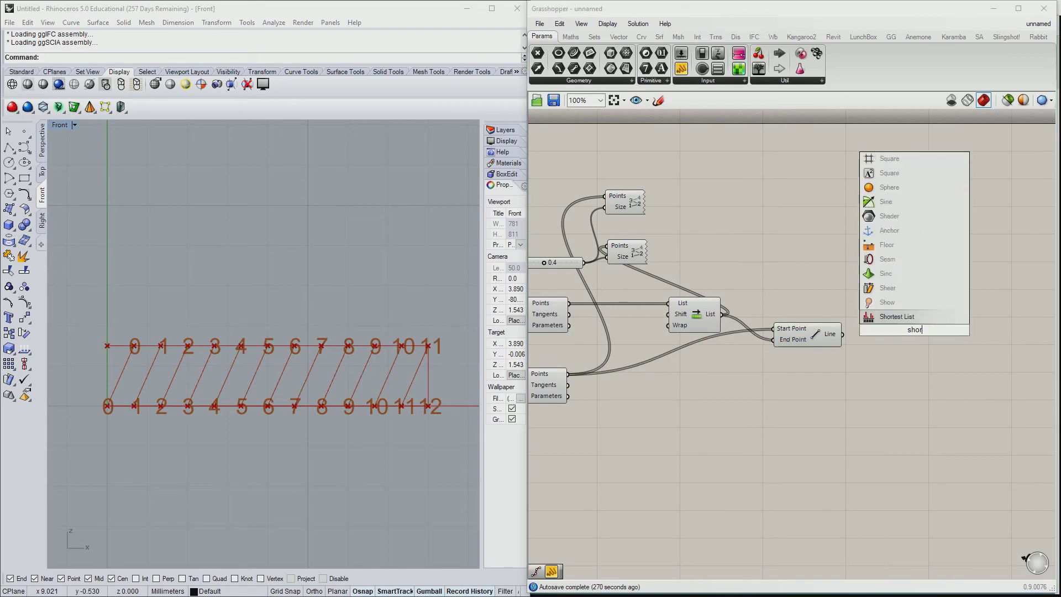
pyautogui.write('t')
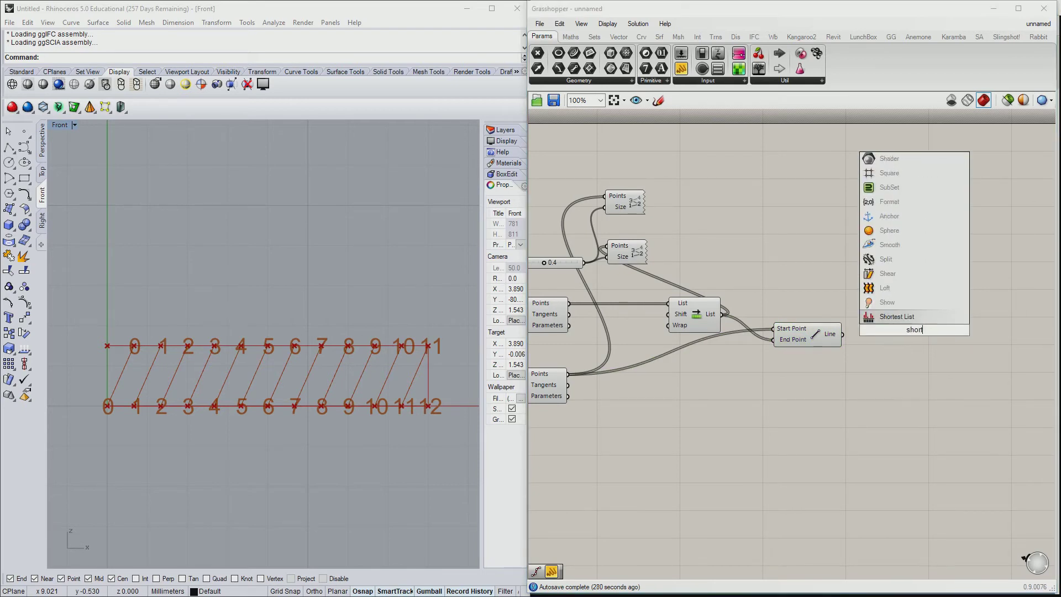
pyautogui.press('Return')
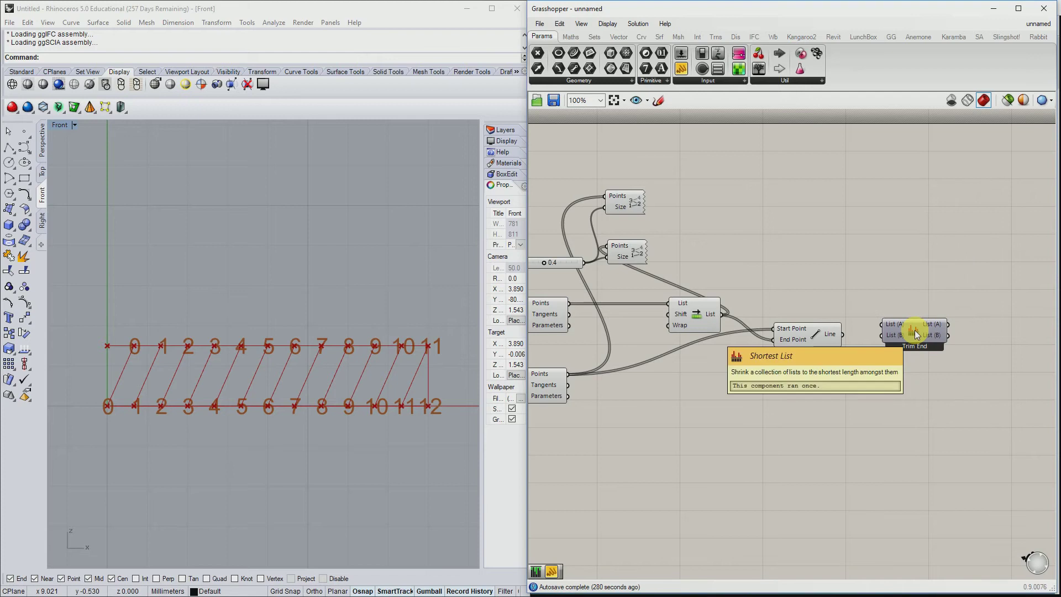
pyautogui.moveTo(943, 335)
pyautogui.mouseDown()
pyautogui.moveTo(943, 344)
pyautogui.moveTo(937, 337)
pyautogui.mouseUp()
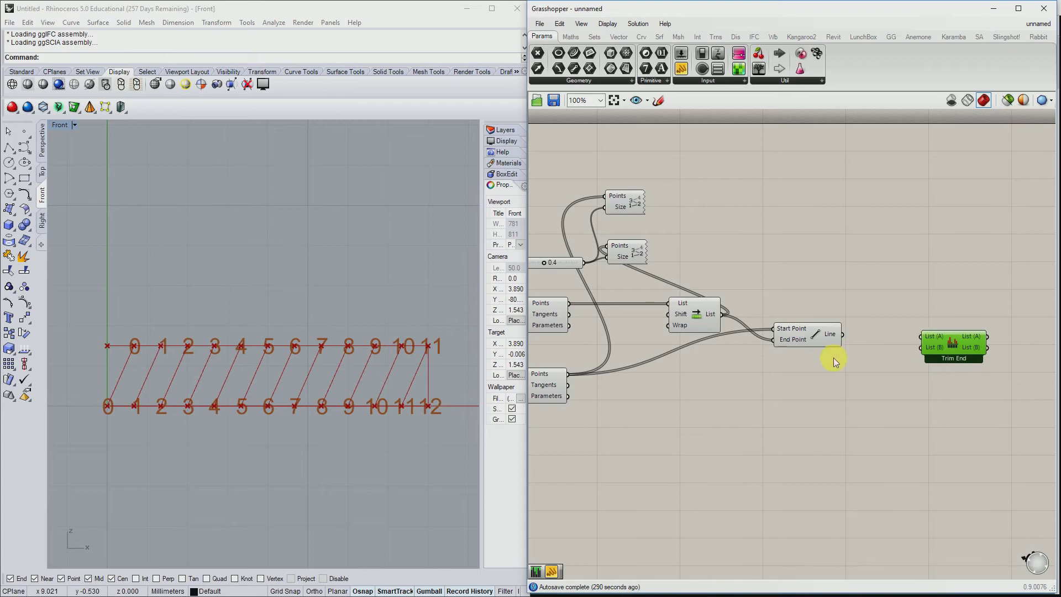
pyautogui.moveTo(840, 365); pyautogui.dragTo(873, 367, button='right')
pyautogui.moveTo(853, 343); pyautogui.dragTo(860, 391)
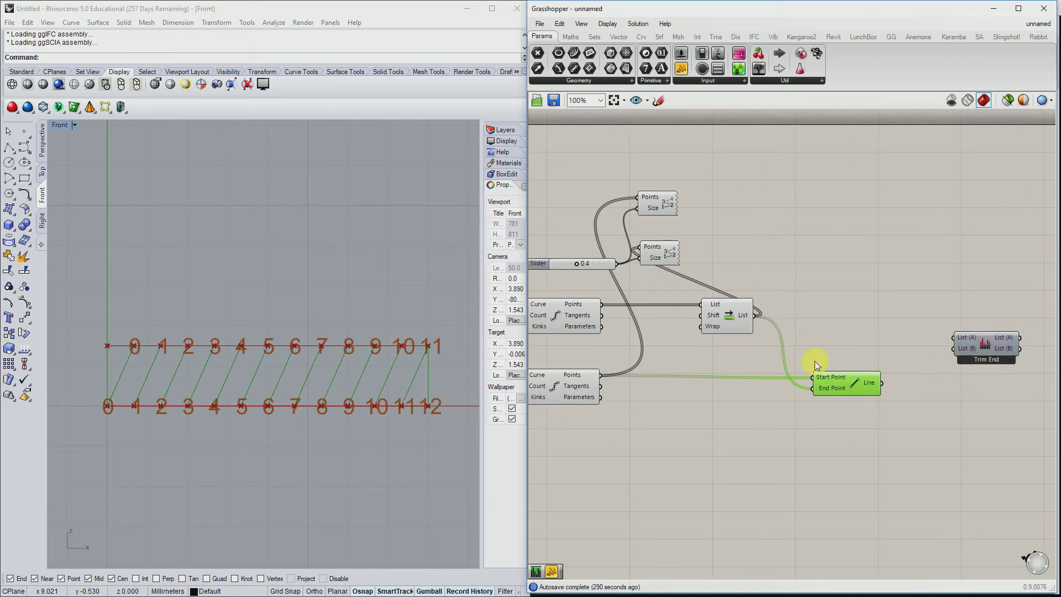
pyautogui.click(716, 327)
pyautogui.moveTo(755, 315); pyautogui.dragTo(955, 338)
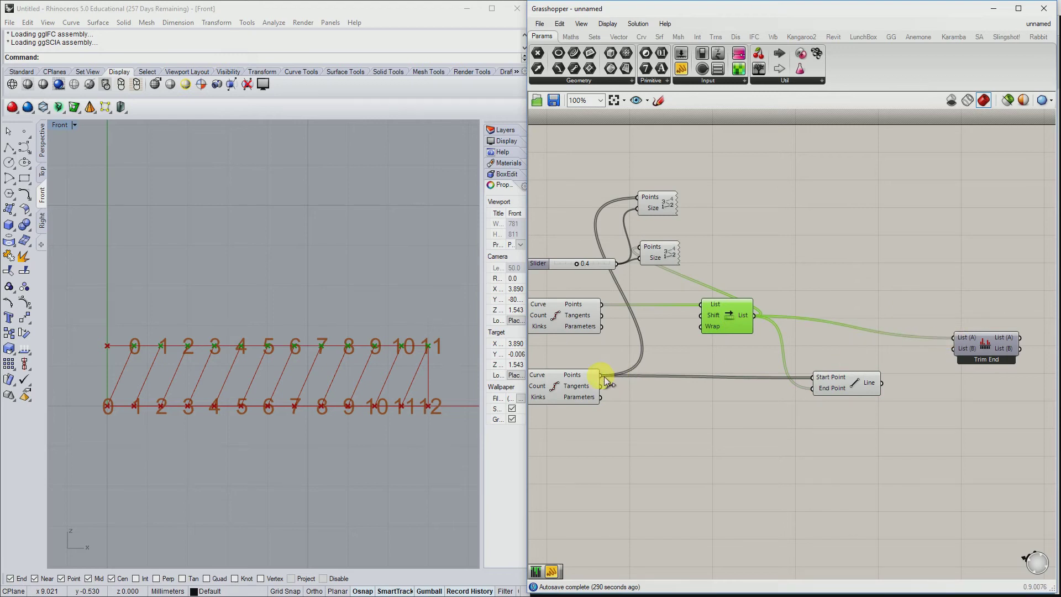
pyautogui.moveTo(605, 376); pyautogui.dragTo(860, 346)
pyautogui.moveTo(847, 382); pyautogui.dragTo(997, 360)
pyautogui.moveTo(920, 329)
pyautogui.mouseDown()
pyautogui.moveTo(971, 352)
pyautogui.moveTo(960, 368)
pyautogui.moveTo(971, 336)
pyautogui.mouseUp()
pyautogui.click(940, 365)
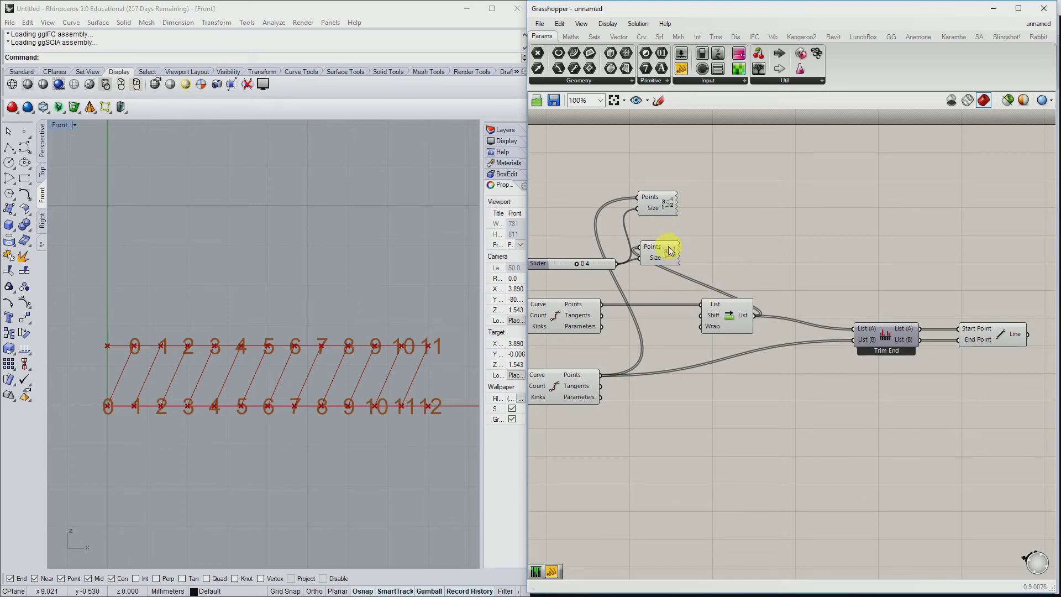
# - Move the point-label components and rewire one to the trimmed output, labels reading 0–11
pyautogui.moveTo(698, 274); pyautogui.dragTo(635, 178)
pyautogui.moveTo(660, 253); pyautogui.dragTo(921, 331)
pyautogui.click(782, 237)
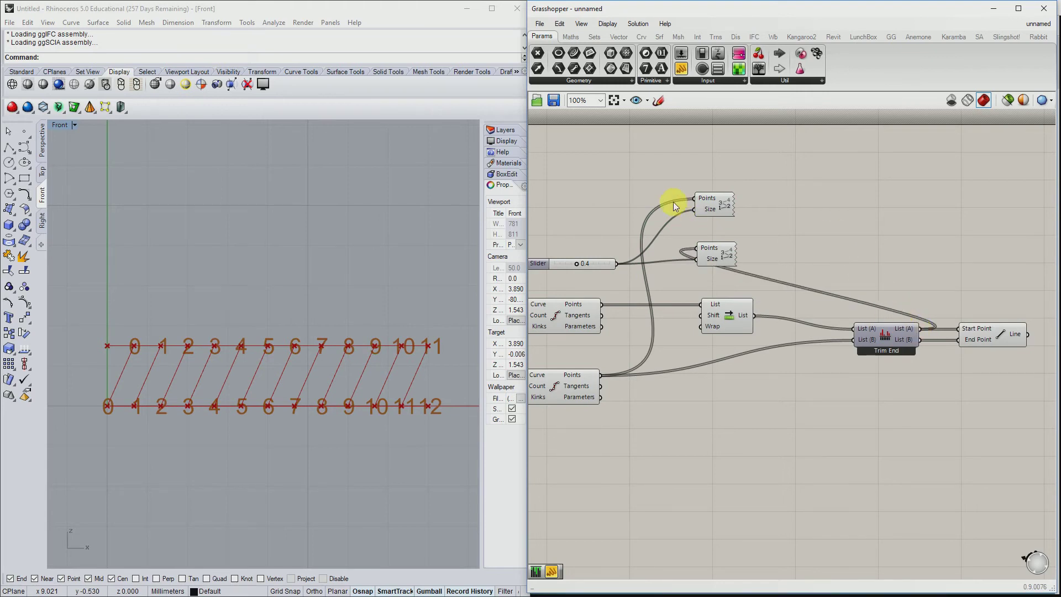
pyautogui.moveTo(695, 198); pyautogui.dragTo(920, 339)
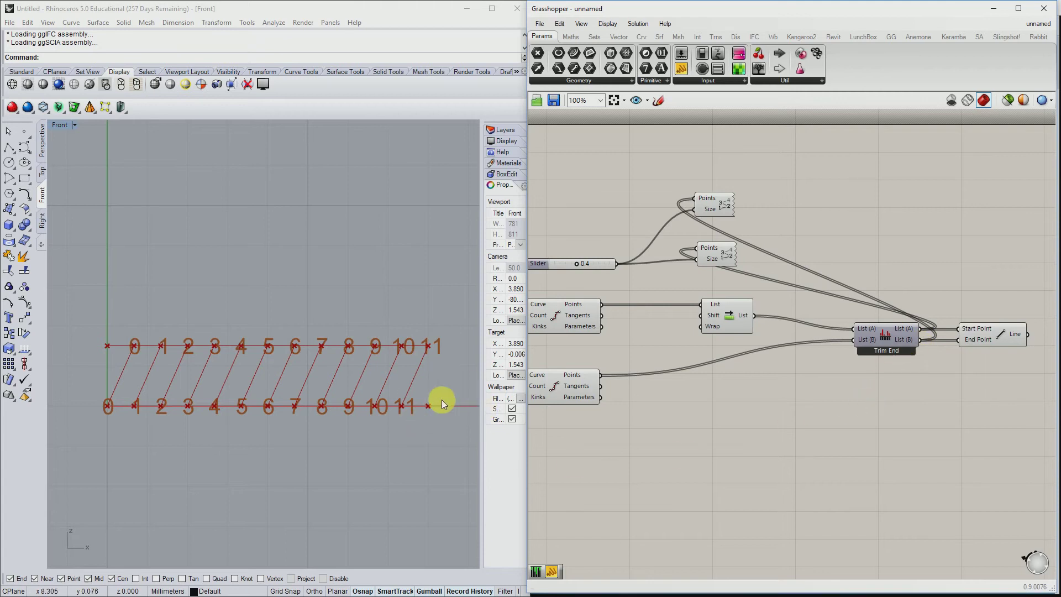
pyautogui.moveTo(725, 443); pyautogui.dragTo(694, 434, button='right')
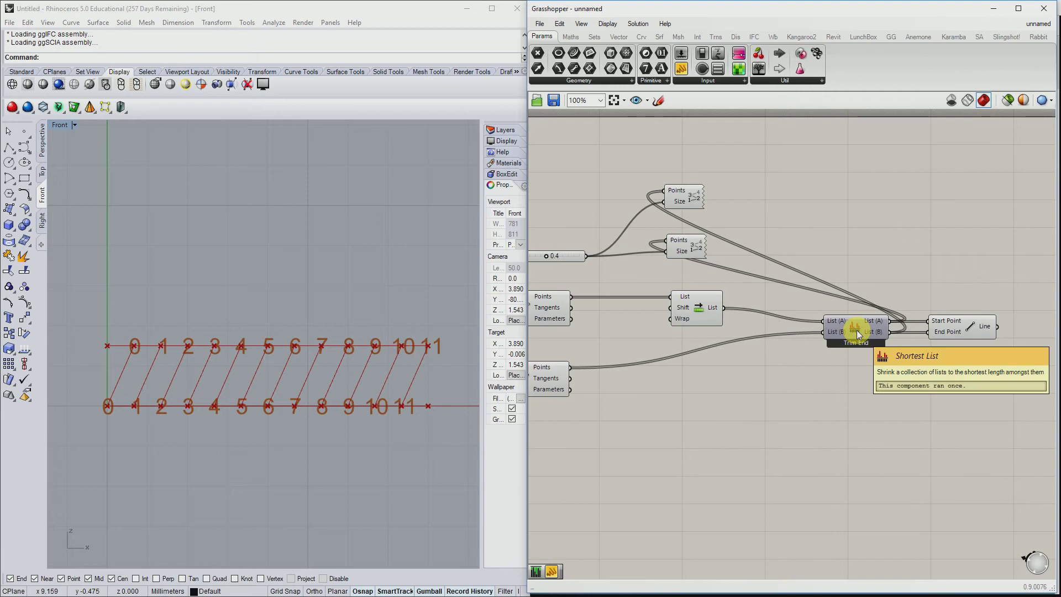
pyautogui.rightClick(859, 334)
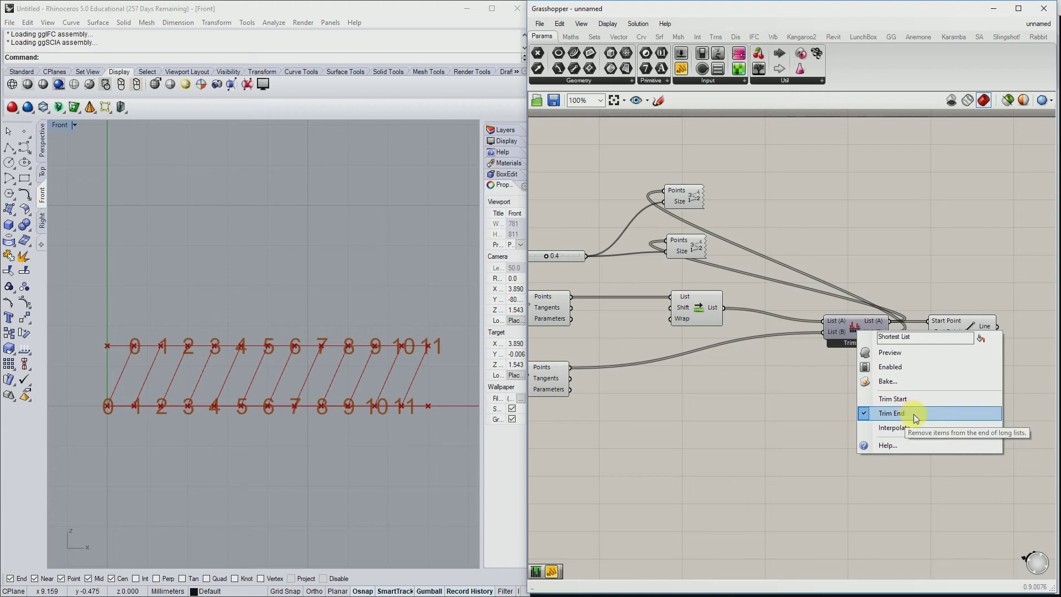
pyautogui.click(912, 400)
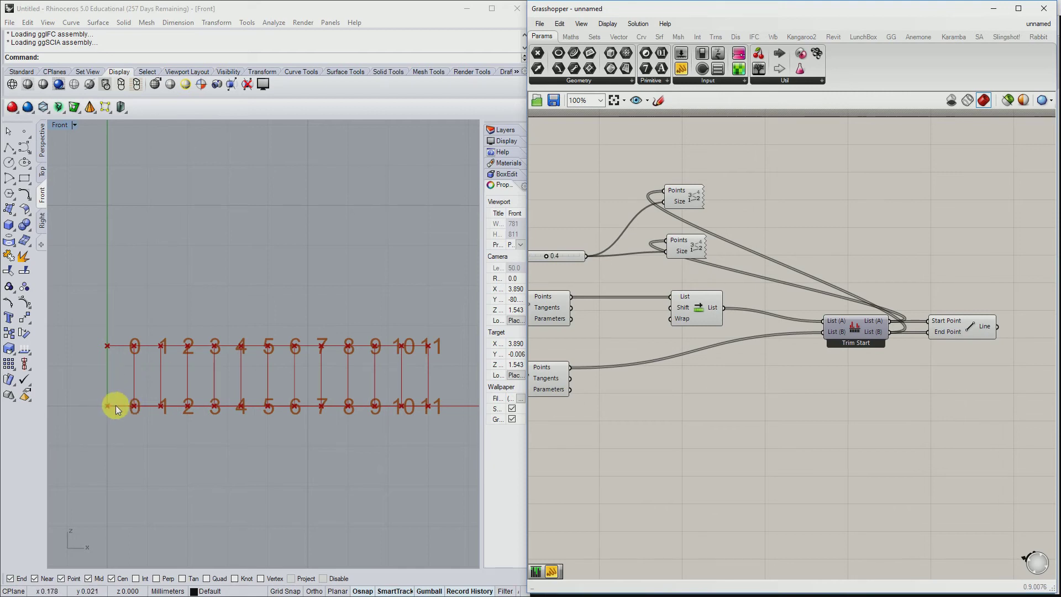
pyautogui.rightClick(860, 321)
pyautogui.click(904, 419)
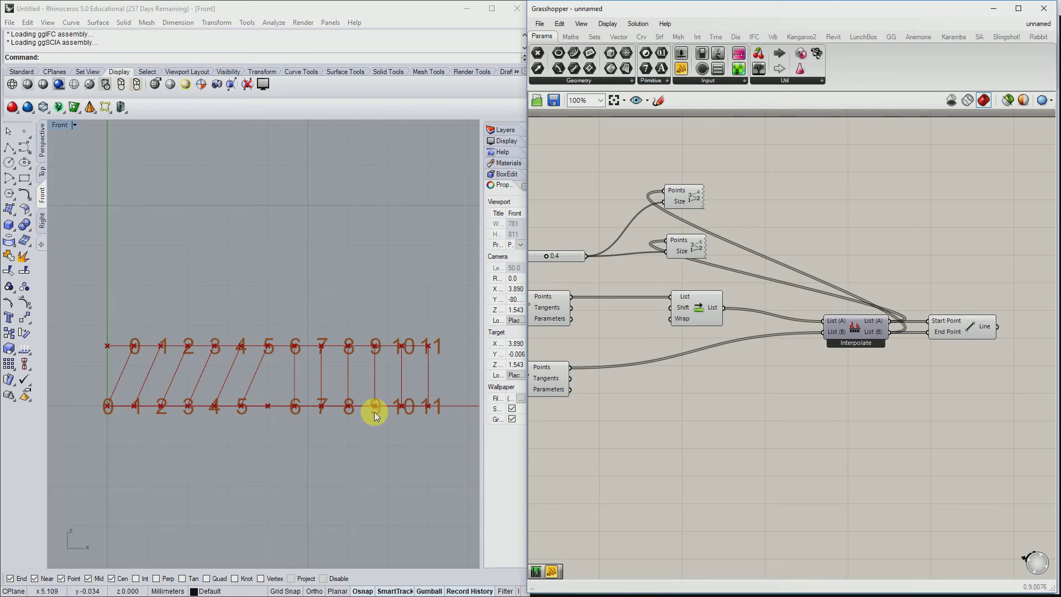
pyautogui.rightClick(853, 324)
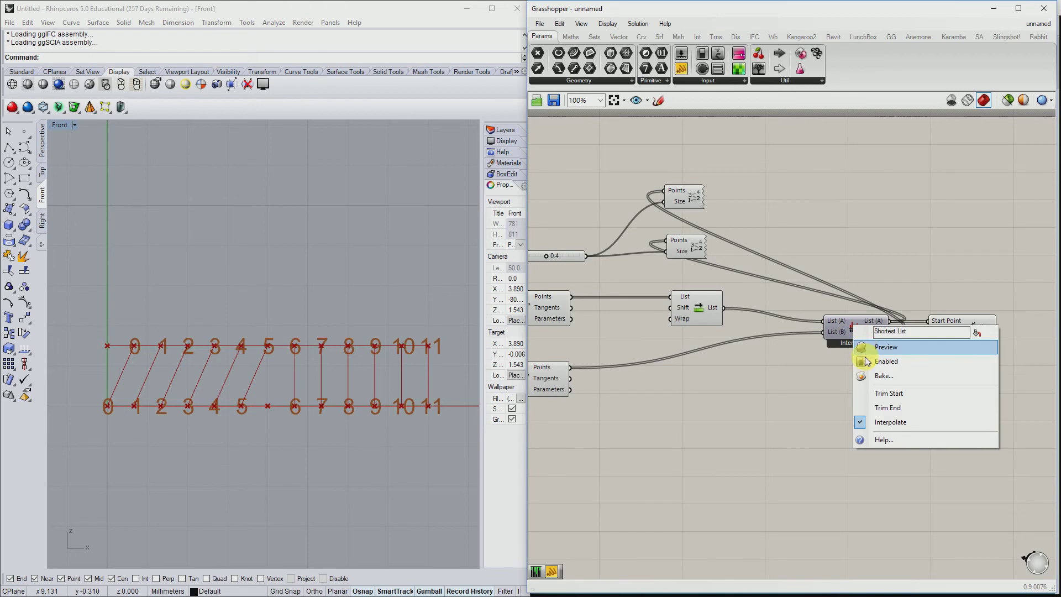
pyautogui.click(888, 411)
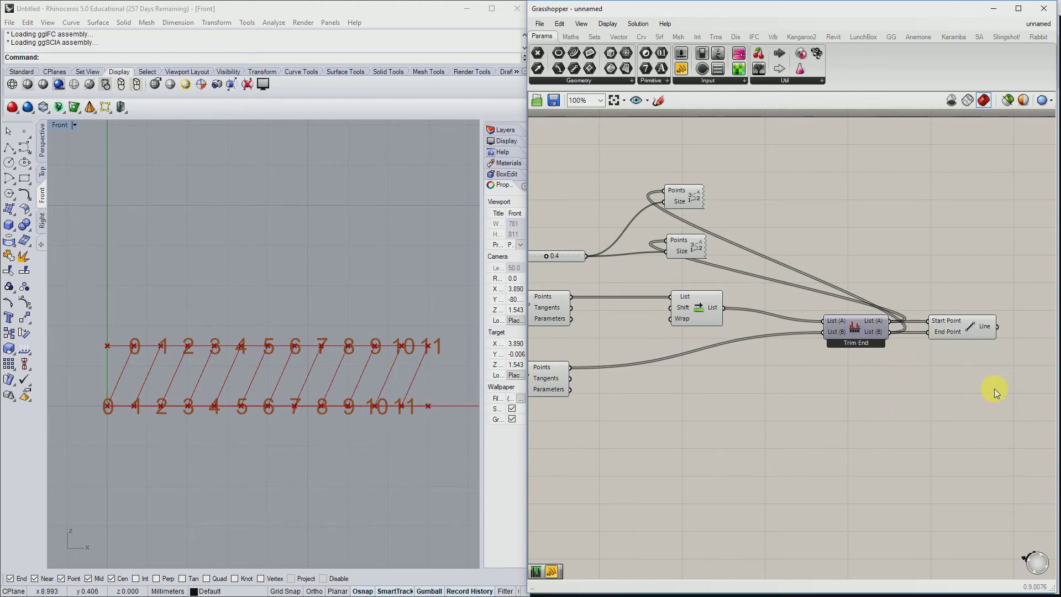
pyautogui.moveTo(993, 389); pyautogui.dragTo(874, 330)
pyautogui.moveTo(873, 331); pyautogui.dragTo(866, 317)
pyautogui.click(866, 363)
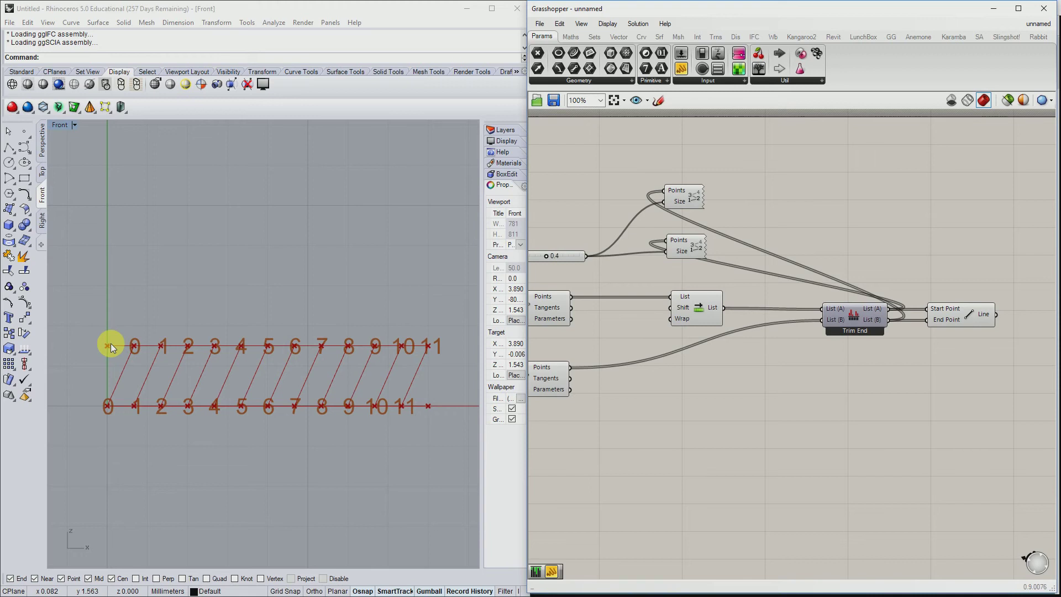
# - Copy the shift-trim-line chain below and rewire it to the lower and upper chord points
pyautogui.moveTo(1032, 375); pyautogui.dragTo(663, 283)
pyautogui.keyDown('alt'); pyautogui.moveTo(715, 348); pyautogui.dragTo(707, 418); pyautogui.keyUp('alt')
pyautogui.moveTo(685, 452); pyautogui.dragTo(761, 427, button='right')
pyautogui.click(745, 396)
pyautogui.moveTo(745, 388); pyautogui.dragTo(659, 383)
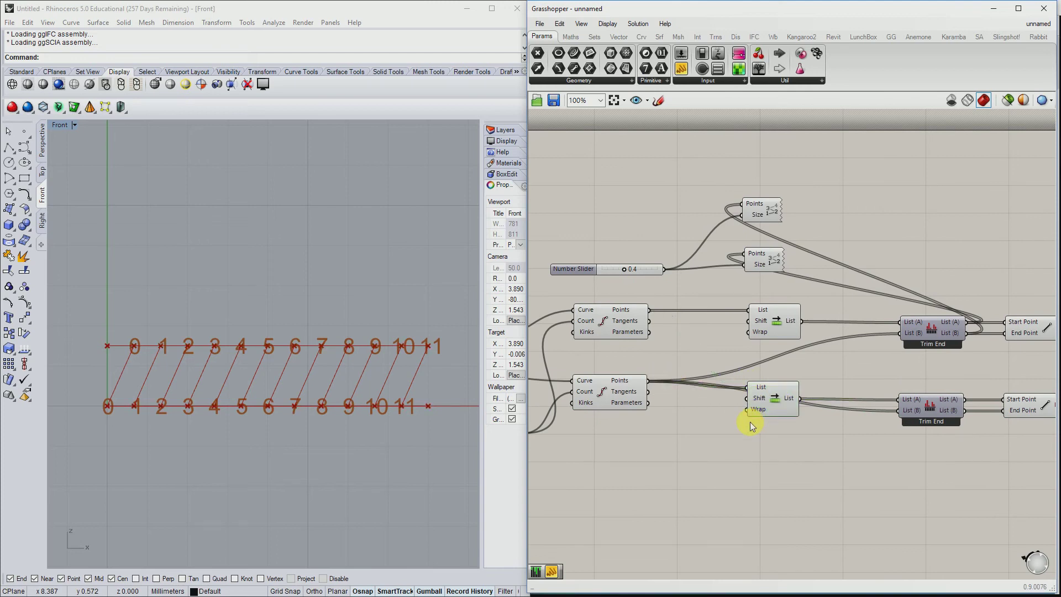
pyautogui.moveTo(753, 386)
pyautogui.mouseDown()
pyautogui.moveTo(760, 422)
pyautogui.moveTo(764, 395)
pyautogui.mouseUp()
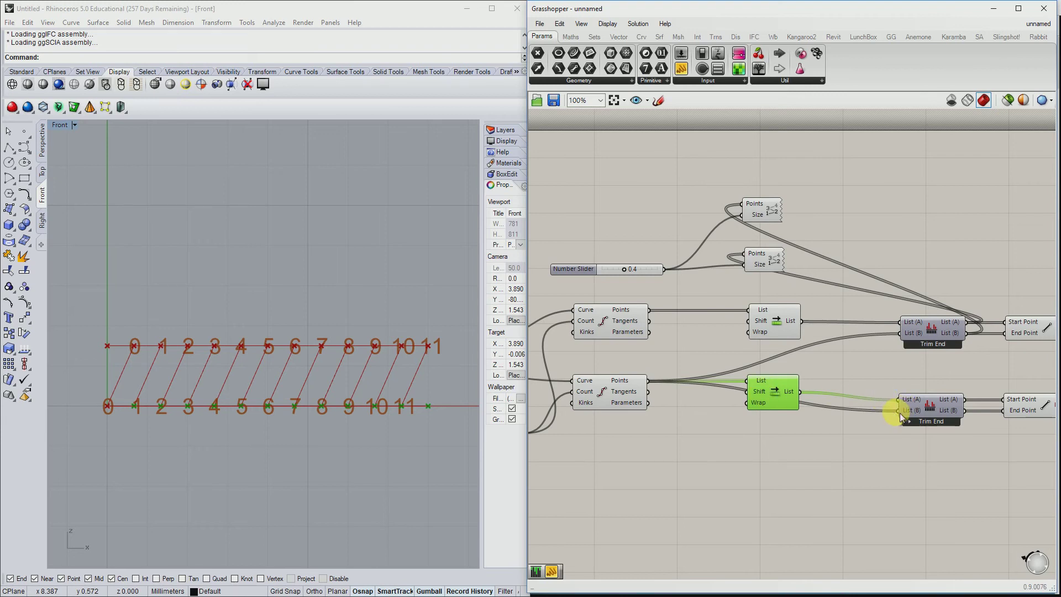
pyautogui.moveTo(900, 413); pyautogui.dragTo(648, 310)
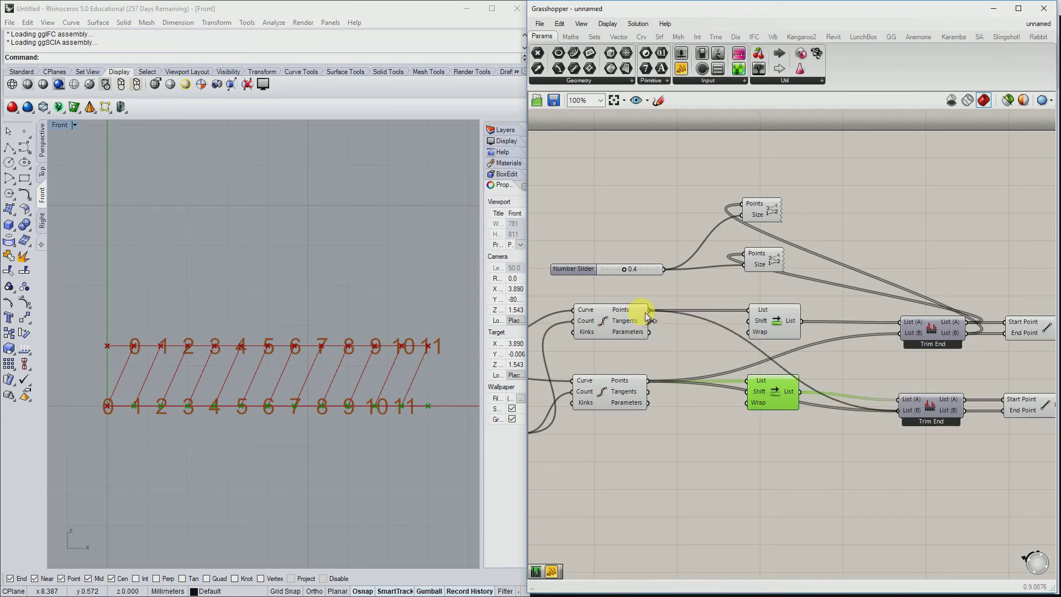
pyautogui.click(798, 452)
# - Recentre the canvas and select both Line components
pyautogui.moveTo(930, 480); pyautogui.dragTo(727, 440, button='right')
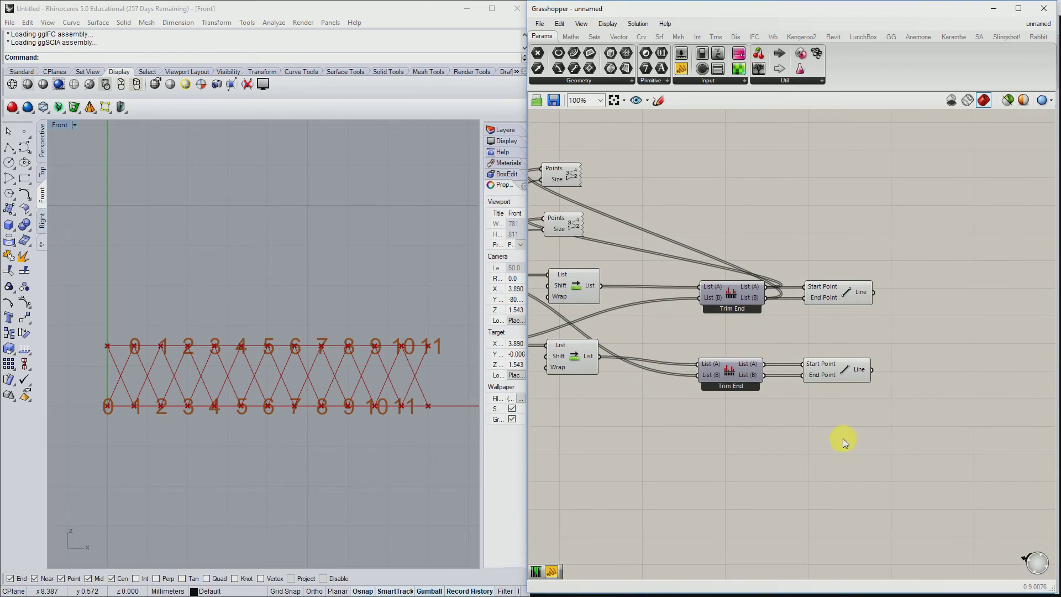
pyautogui.moveTo(963, 433); pyautogui.dragTo(713, 267)
pyautogui.click(790, 436)
pyautogui.moveTo(793, 456); pyautogui.dragTo(839, 414, button='right')
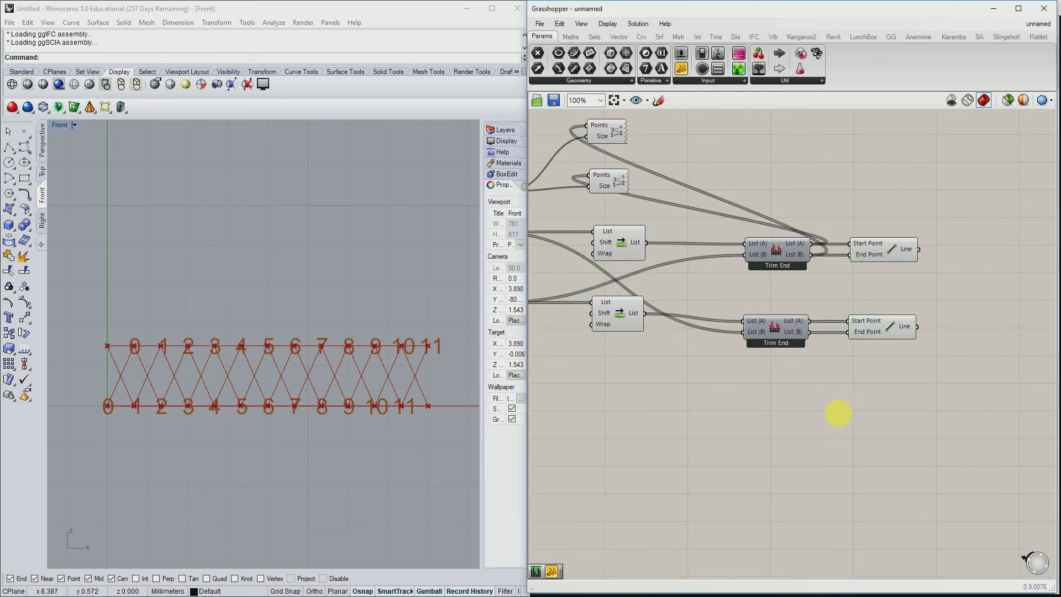
pyautogui.scroll(-3, 839, 415)
pyautogui.moveTo(965, 418); pyautogui.dragTo(827, 290)
# - Disable the preview of both selected Line components
pyautogui.middleClick(828, 289)
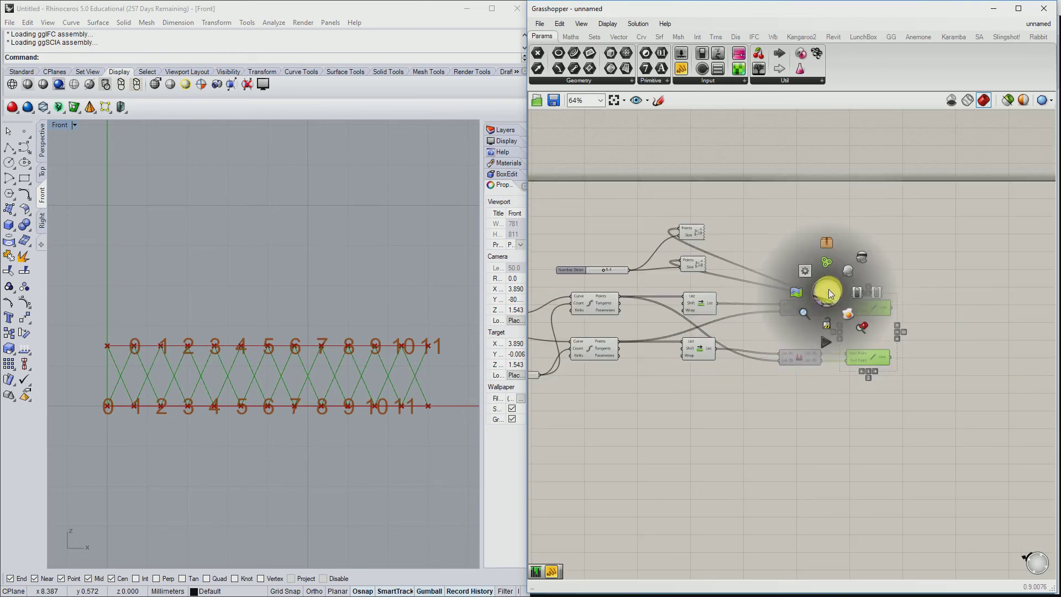
pyautogui.click(866, 257)
pyautogui.scroll(1, 858, 336)
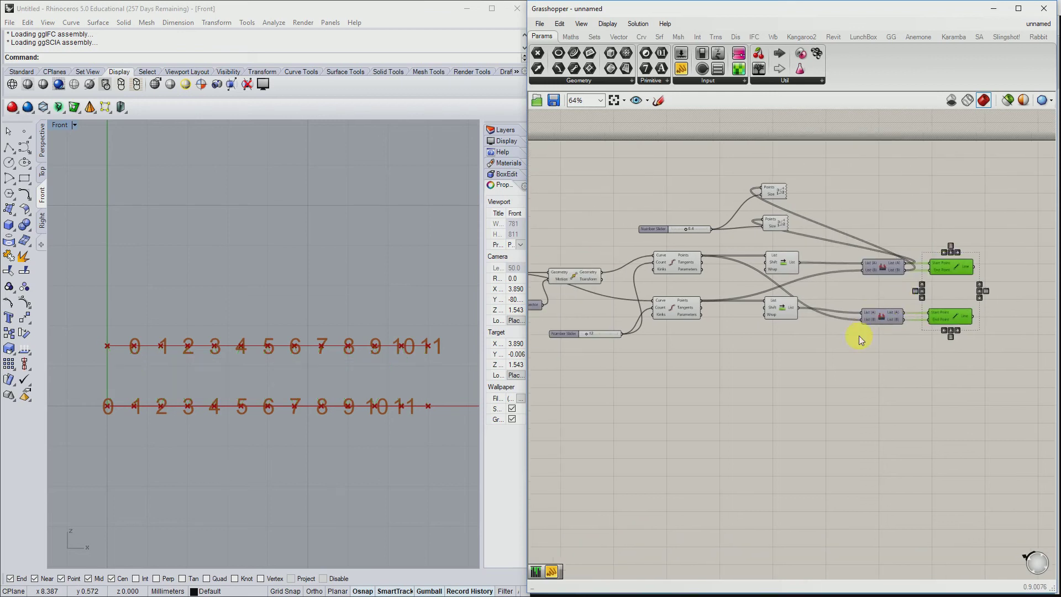
pyautogui.scroll(1, 692, 406)
pyautogui.moveTo(691, 406); pyautogui.dragTo(709, 372, button='right')
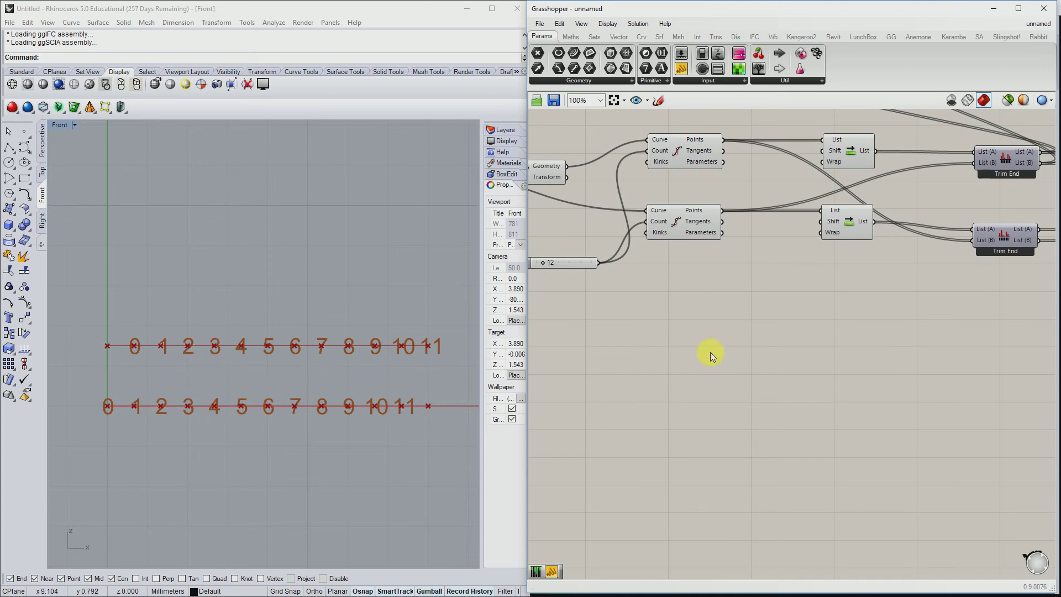
# - Disable the preview of both Point List components to hide the point number labels
pyautogui.moveTo(811, 352); pyautogui.dragTo(718, 516, button='right')
pyautogui.moveTo(783, 262); pyautogui.dragTo(704, 182)
pyautogui.press('space')
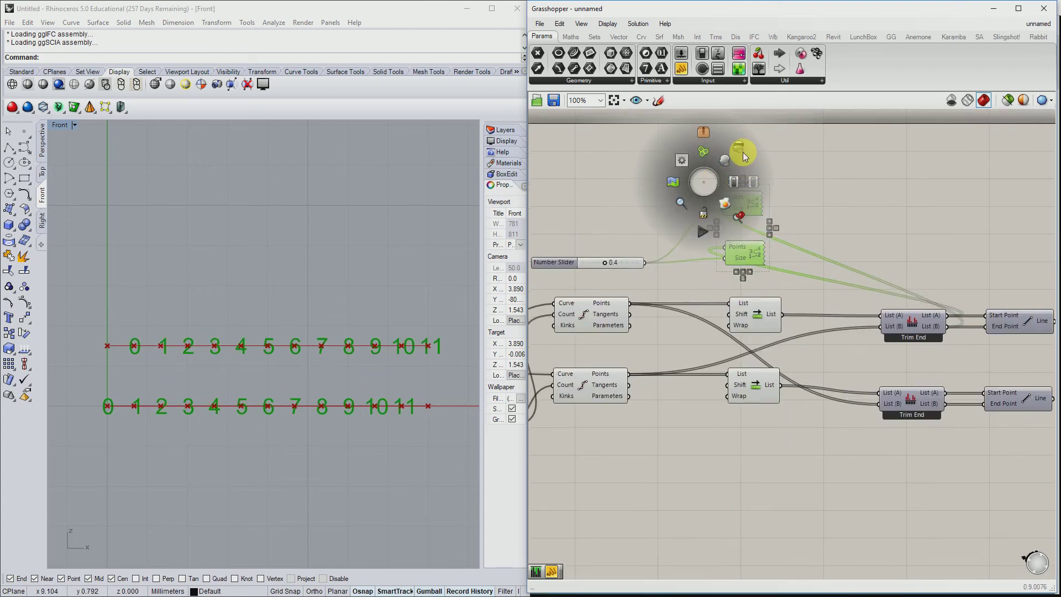
pyautogui.click(740, 151)
# - Place a Cull Pattern component and wire the top Divide Curve's points into its List input
pyautogui.moveTo(781, 416); pyautogui.dragTo(816, 387, button='right')
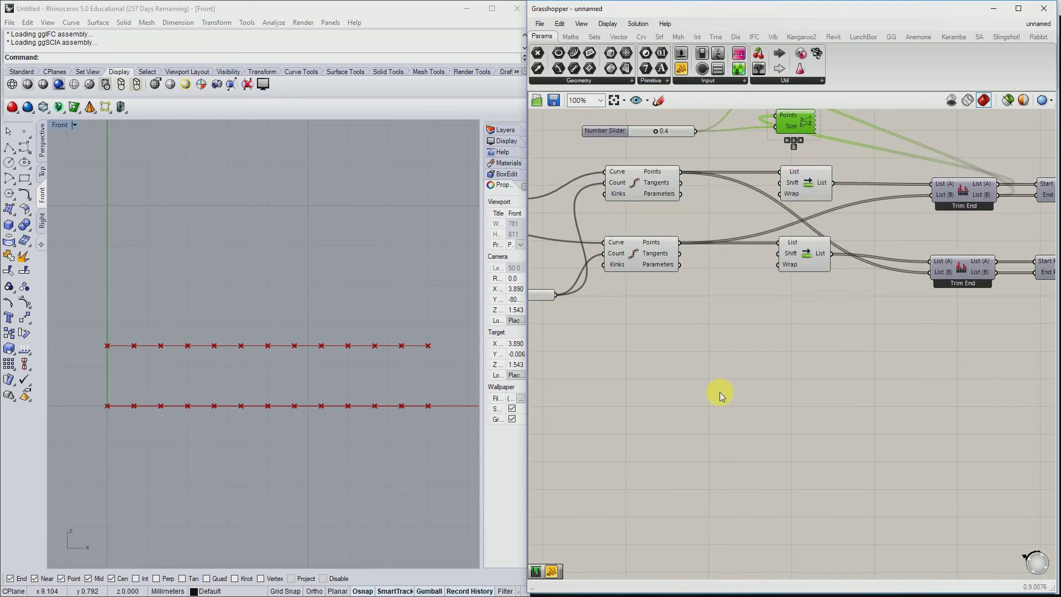
pyautogui.doubleClick(719, 393)
pyautogui.write('cull')
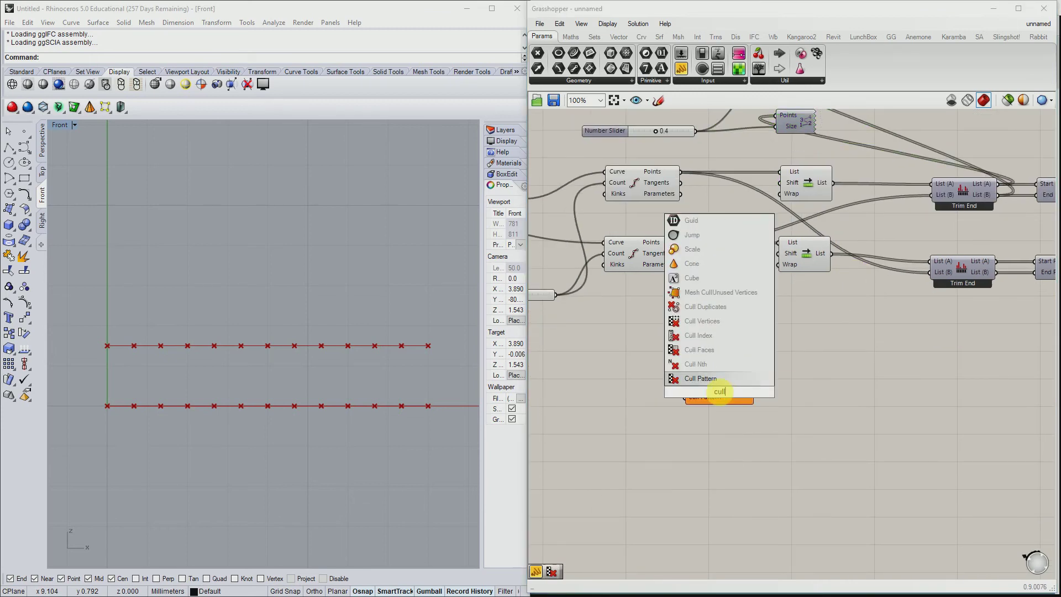
pyautogui.press('Return')
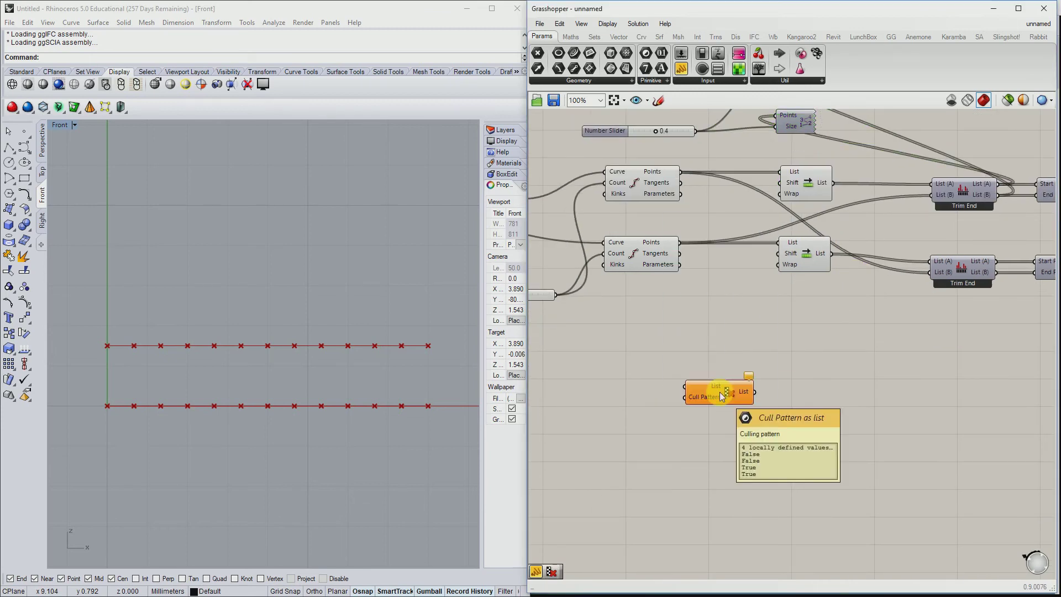
pyautogui.moveTo(687, 360); pyautogui.dragTo(713, 372, button='right')
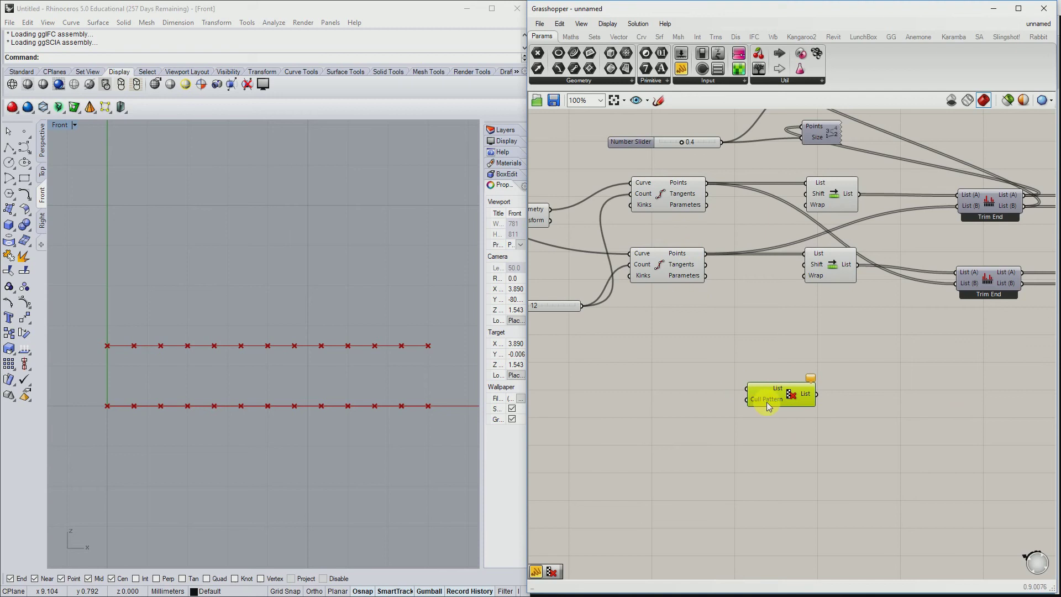
pyautogui.moveTo(767, 402)
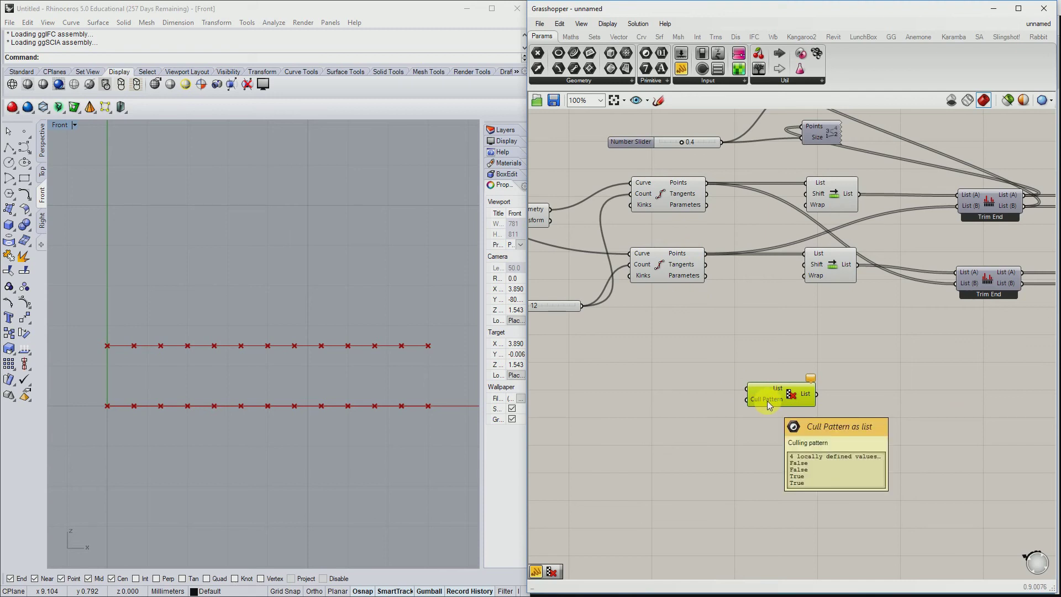
pyautogui.moveTo(748, 389); pyautogui.dragTo(706, 183)
pyautogui.moveTo(803, 394); pyautogui.dragTo(801, 400)
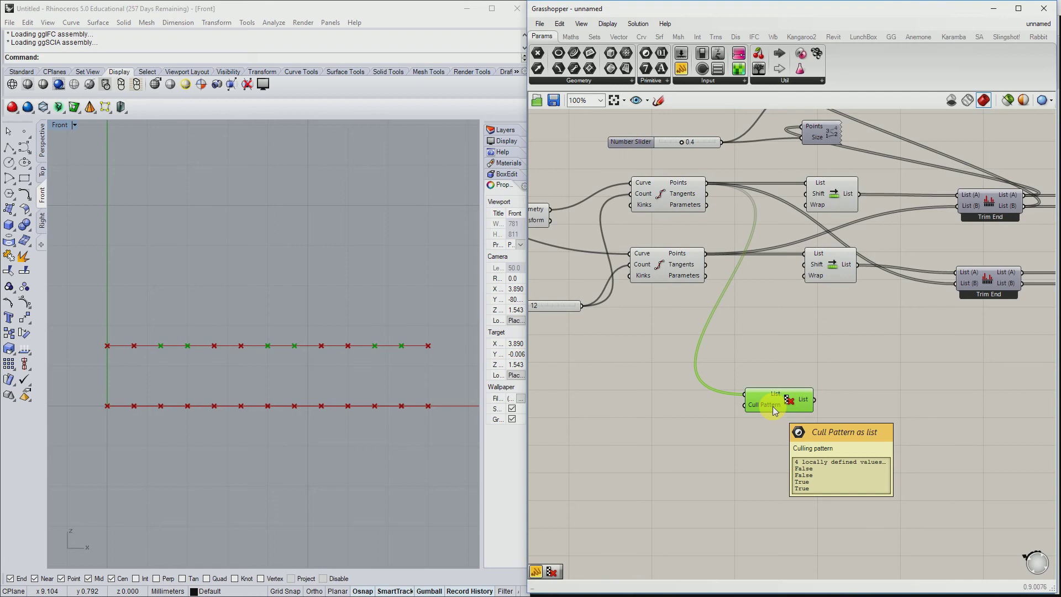
# - Add a Panel containing False and True on separate lines
pyautogui.doubleClick(670, 450)
pyautogui.write('panel')
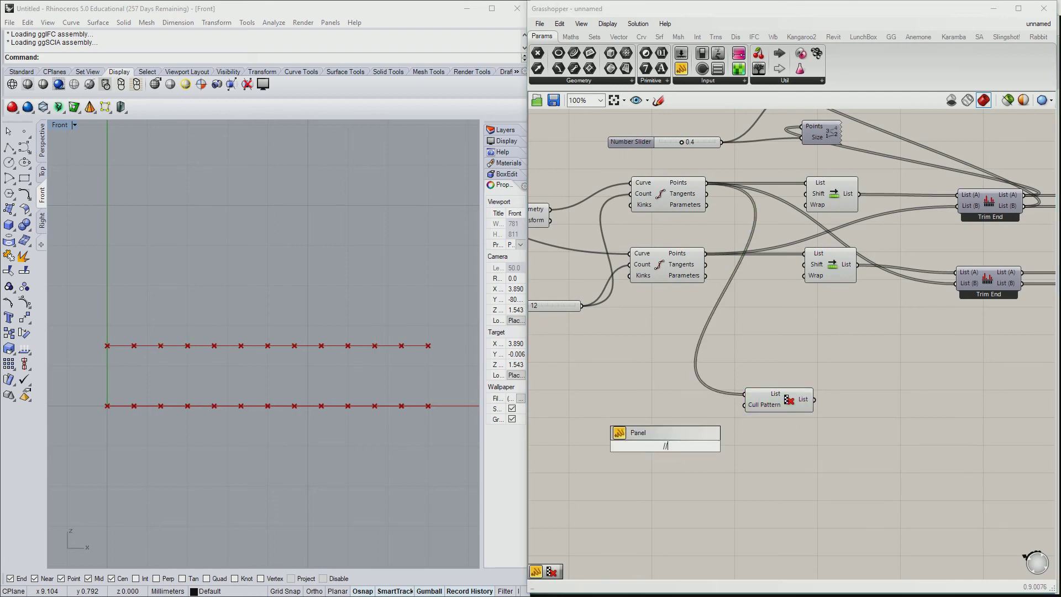
pyautogui.press('Return')
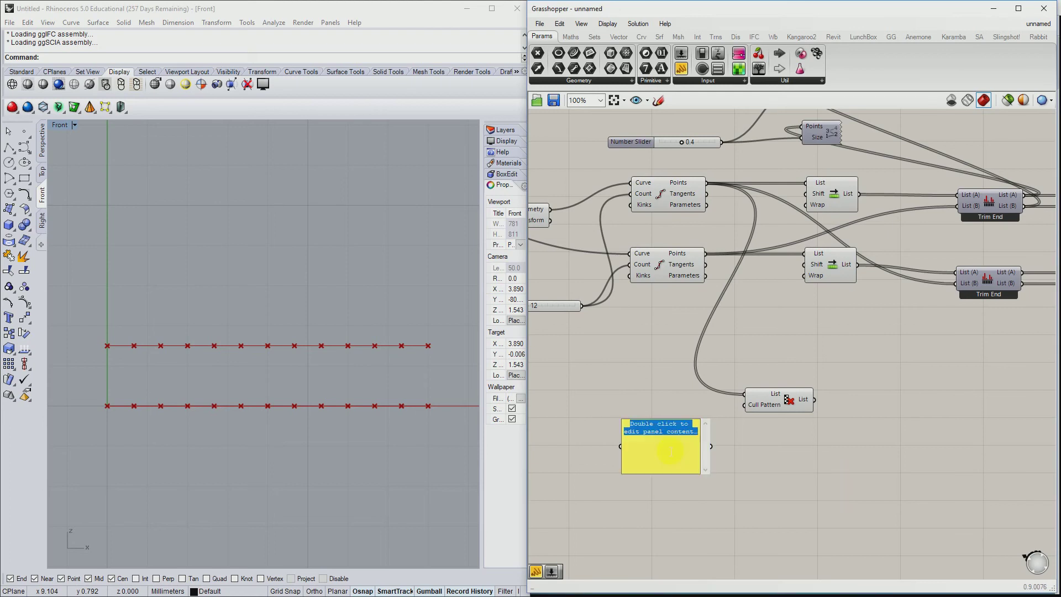
pyautogui.press('BackSpace')
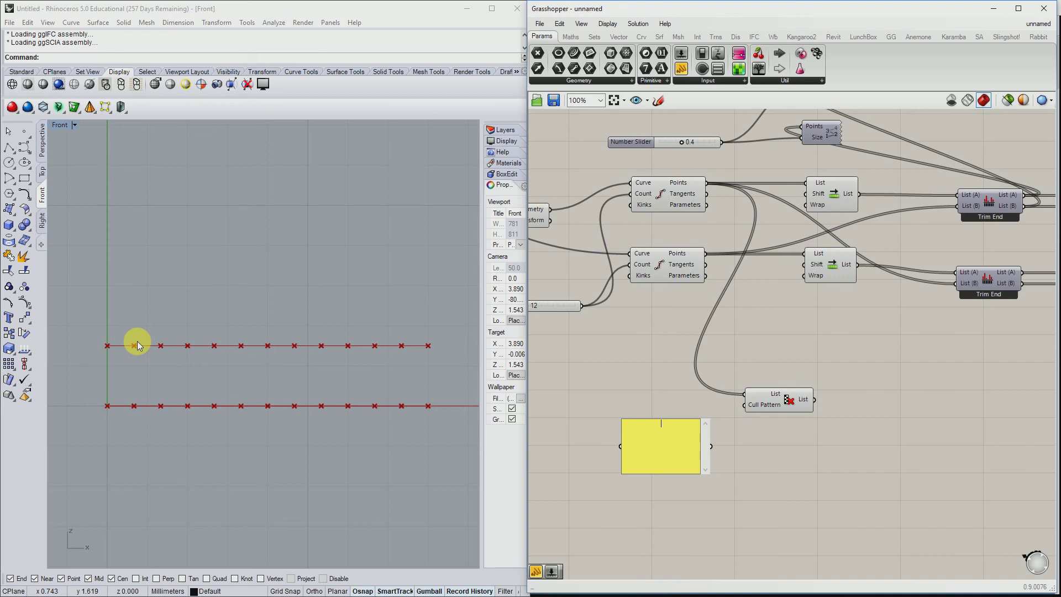
pyautogui.write('False ')
pyautogui.write('True')
pyautogui.click(733, 484)
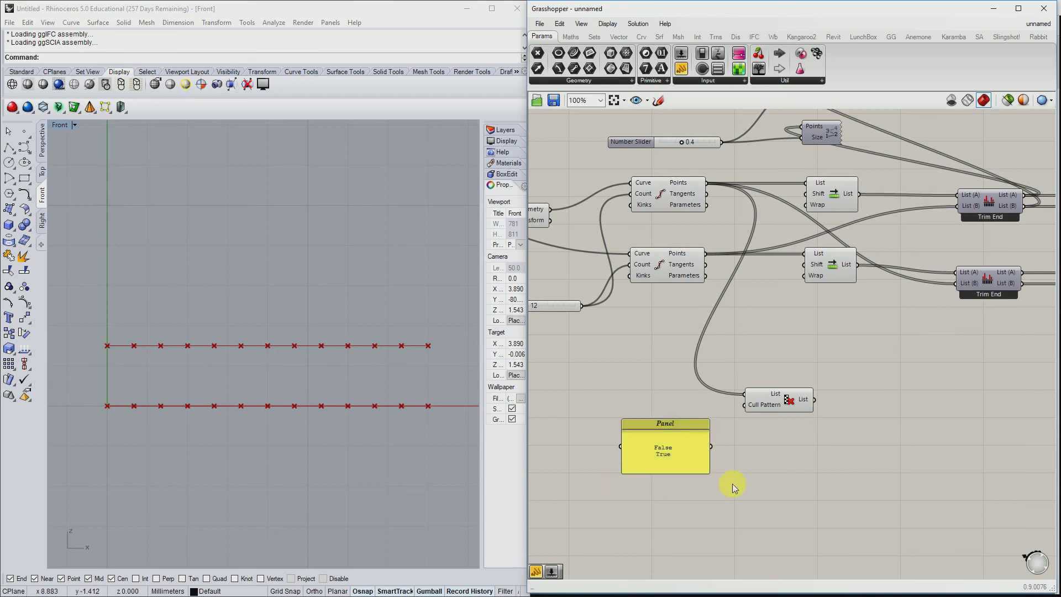
# - Enable Multiline Data on the panel and wire it into Cull Pattern's culling pattern input
pyautogui.rightClick(695, 453)
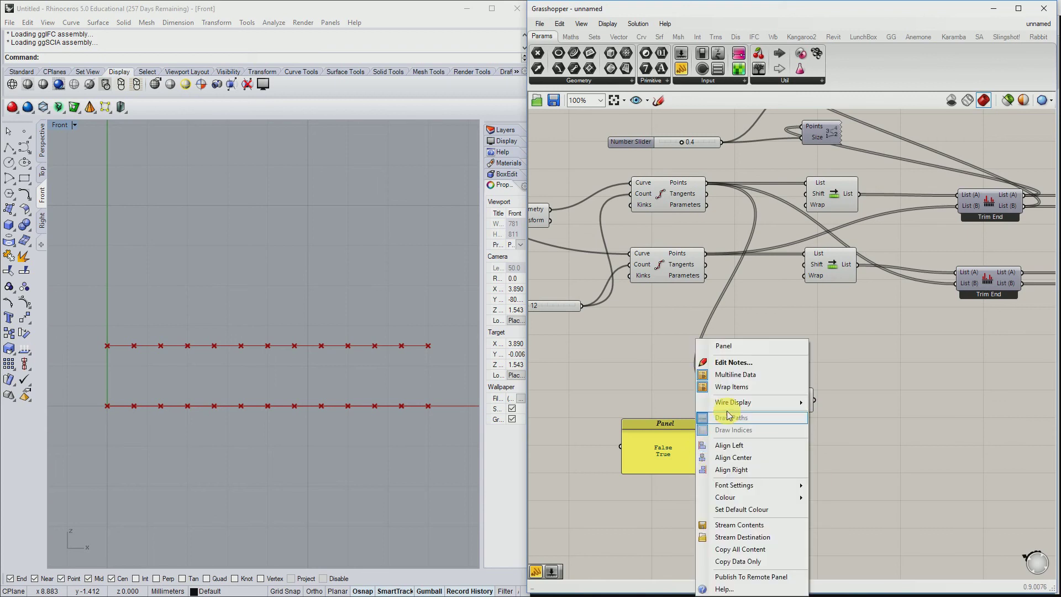
pyautogui.click(743, 375)
pyautogui.moveTo(711, 446); pyautogui.dragTo(746, 414)
pyautogui.click(782, 401)
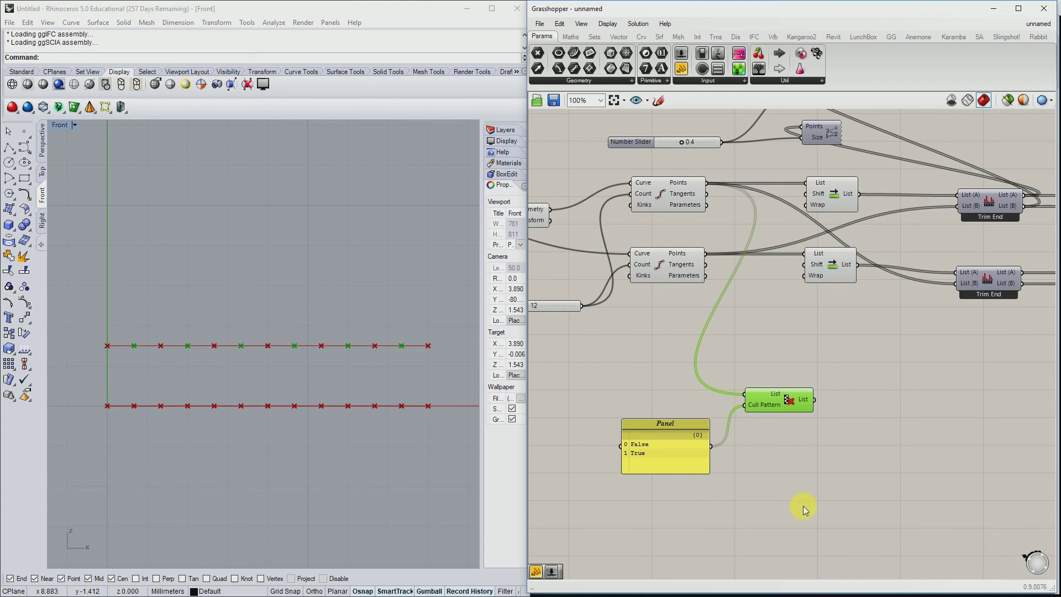
pyautogui.moveTo(803, 505); pyautogui.dragTo(790, 484, button='right')
pyautogui.click(679, 400)
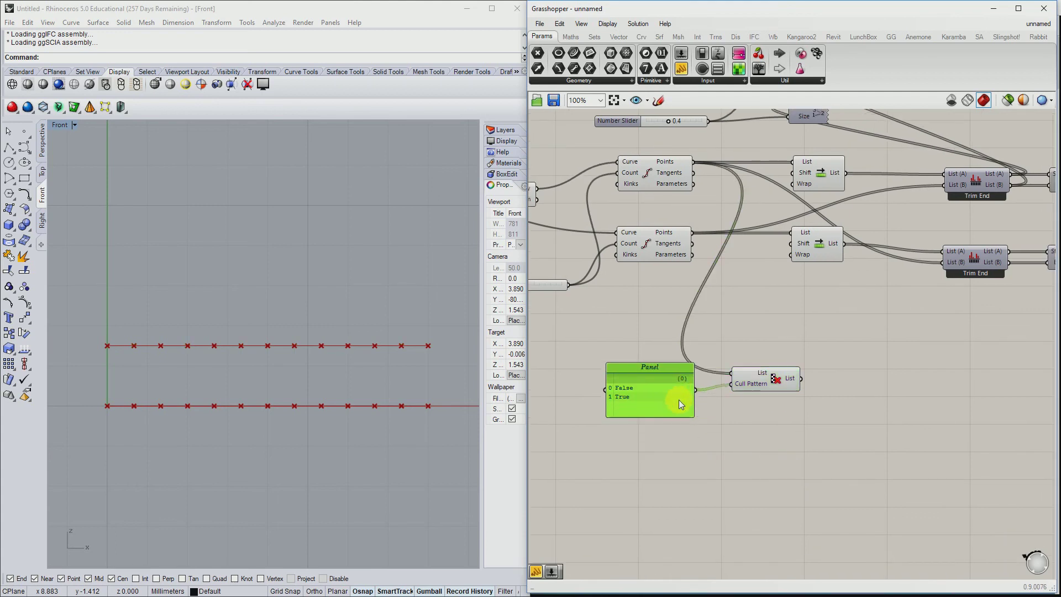
pyautogui.click(757, 382)
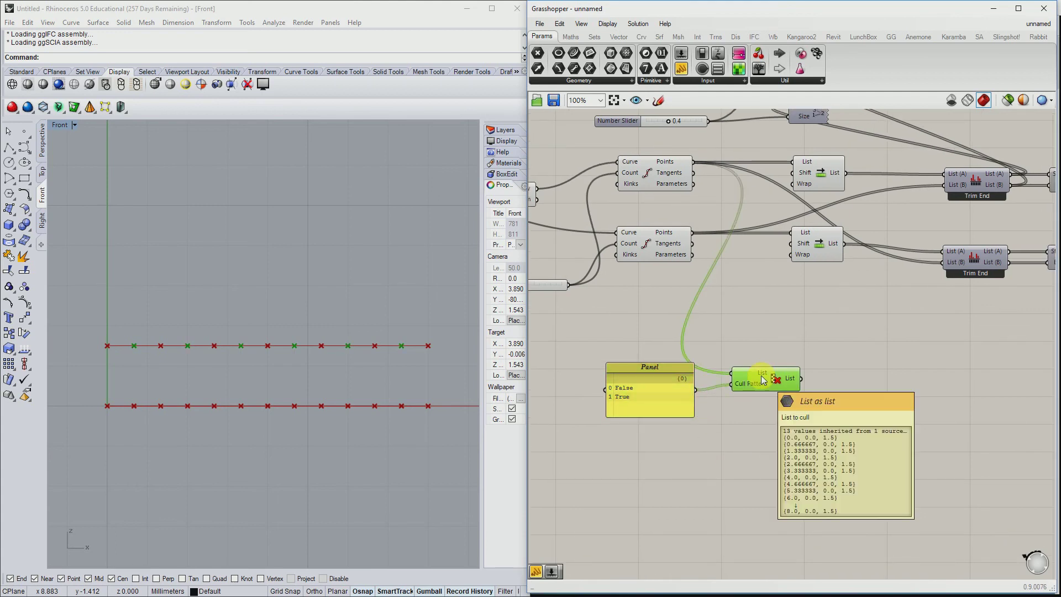
# - Duplicate Cull Pattern for the bottom chord's points and set its culling pattern input to Reverse
pyautogui.keyDown('alt'); pyautogui.moveTo(763, 379); pyautogui.dragTo(692, 233); pyautogui.keyUp('alt')
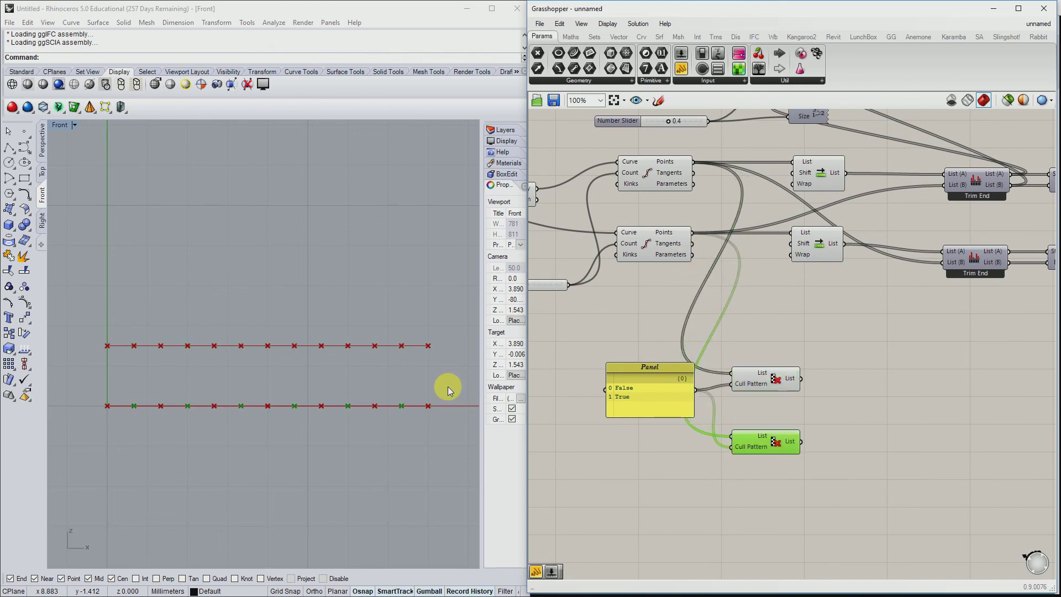
pyautogui.rightClick(758, 447)
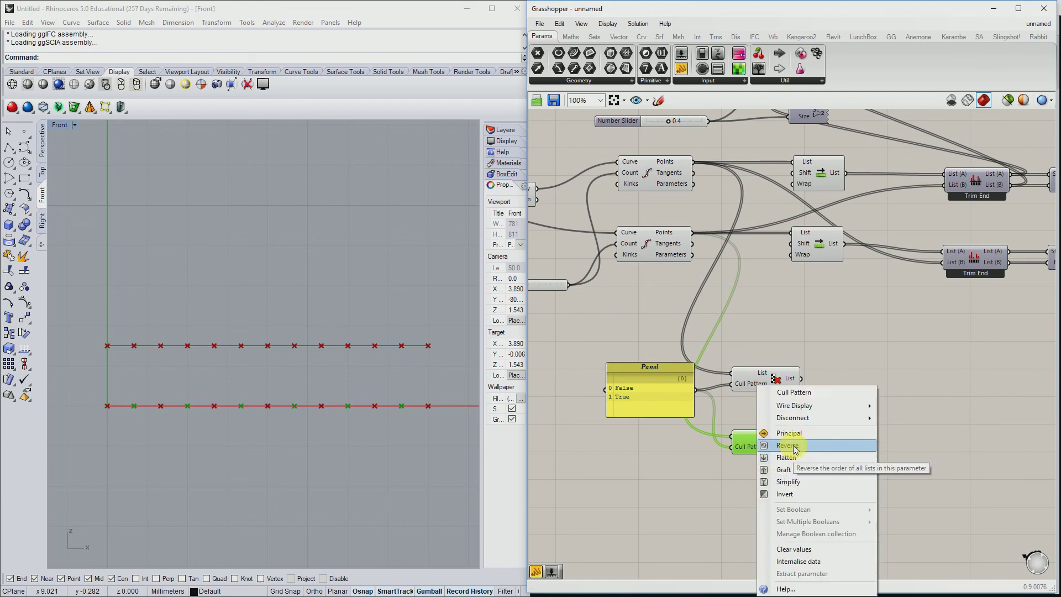
pyautogui.click(788, 445)
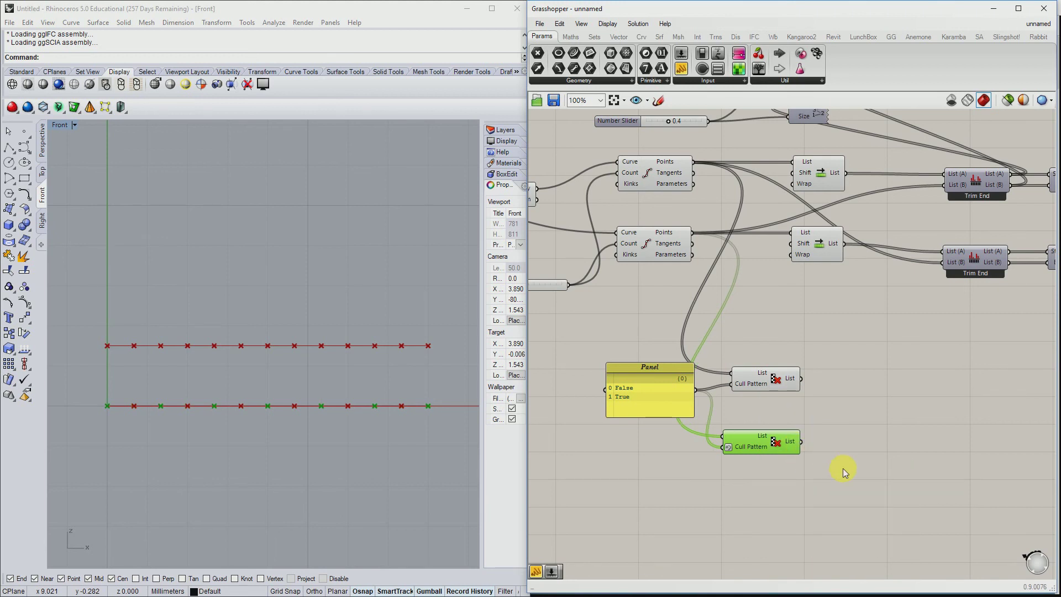
pyautogui.moveTo(841, 464); pyautogui.dragTo(722, 461, button='right')
pyautogui.doubleClick(764, 408)
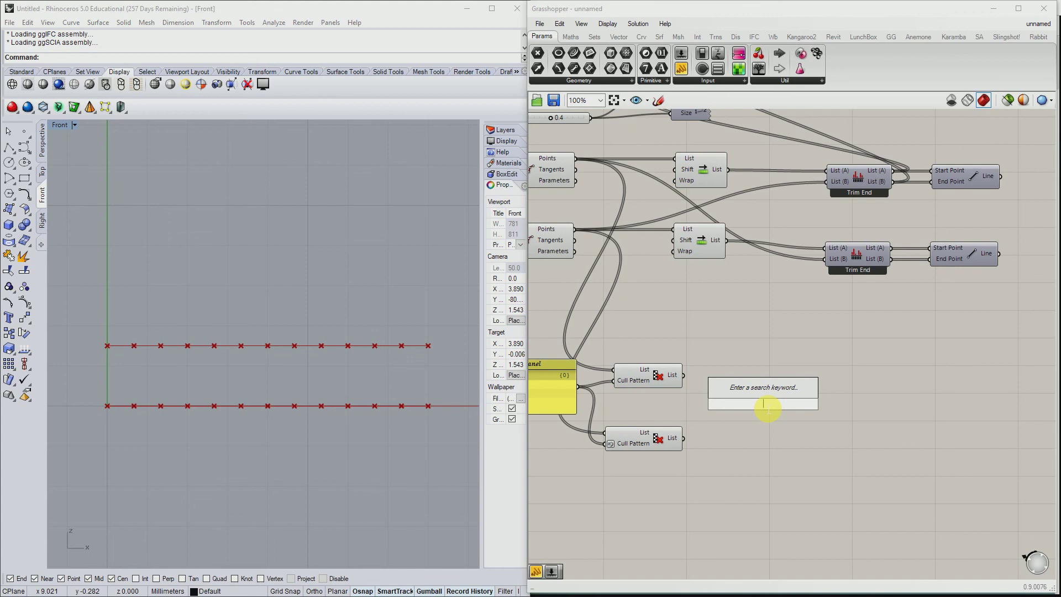
# - Place a Weave component and wire both culled point lists into its Stream 0 and Stream 1 inputs
pyautogui.write('wea')
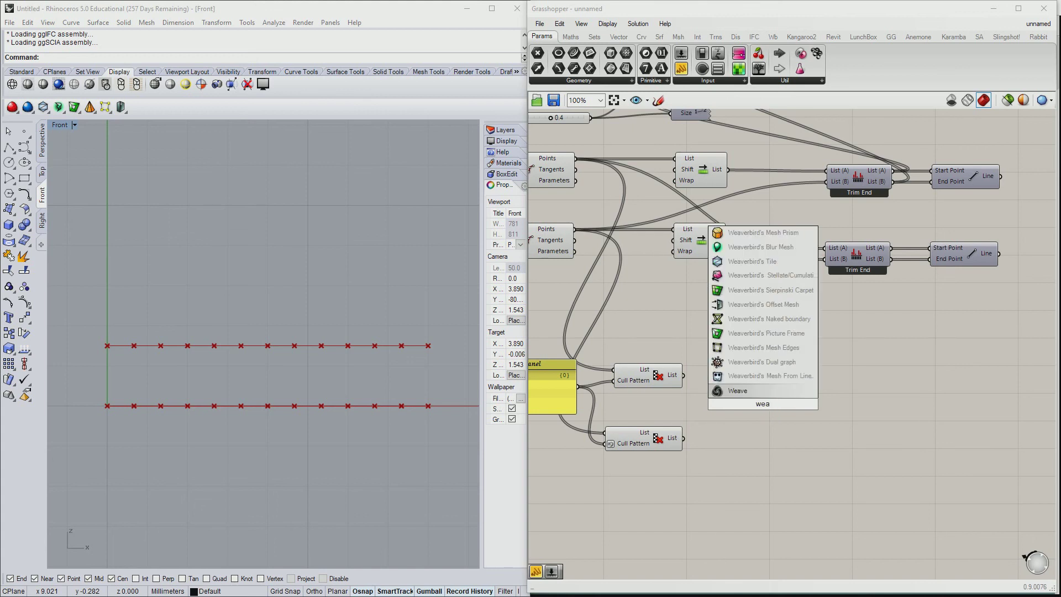
pyautogui.press('Return')
pyautogui.moveTo(758, 407); pyautogui.dragTo(807, 405)
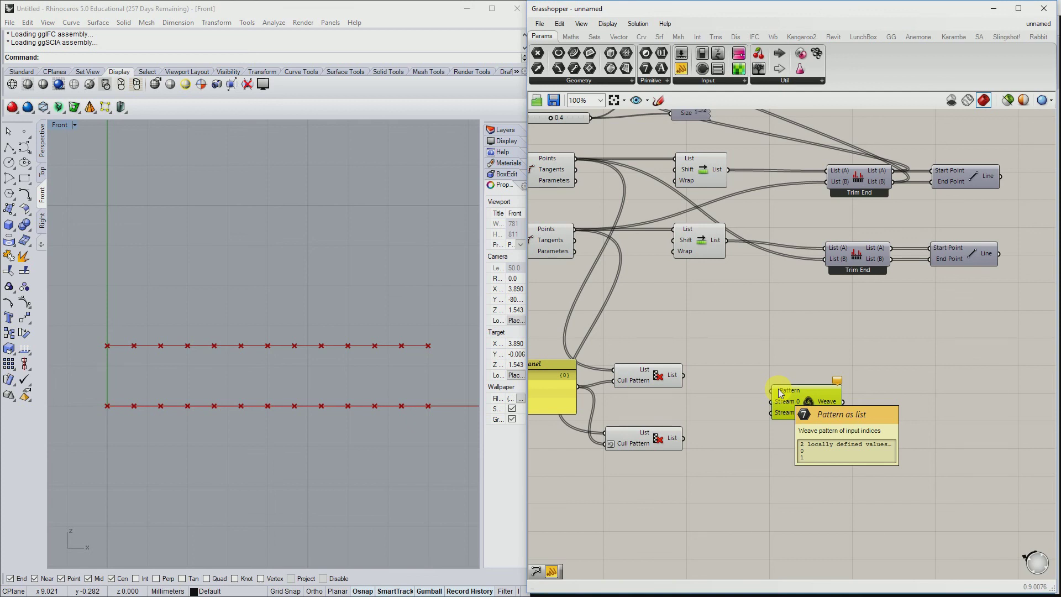
pyautogui.click(652, 377)
pyautogui.click(652, 443)
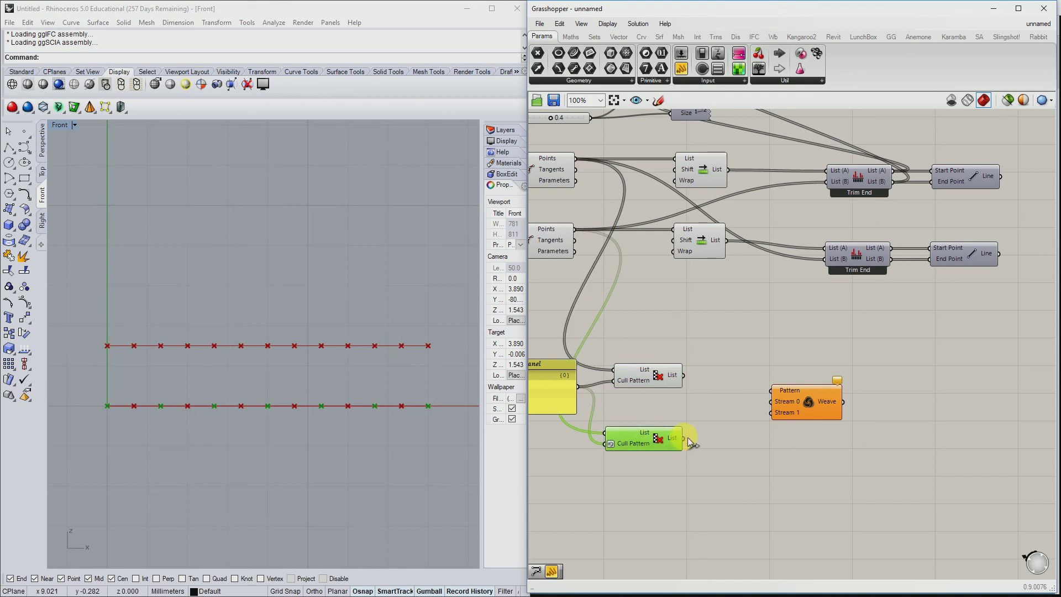
pyautogui.moveTo(684, 438); pyautogui.dragTo(772, 401)
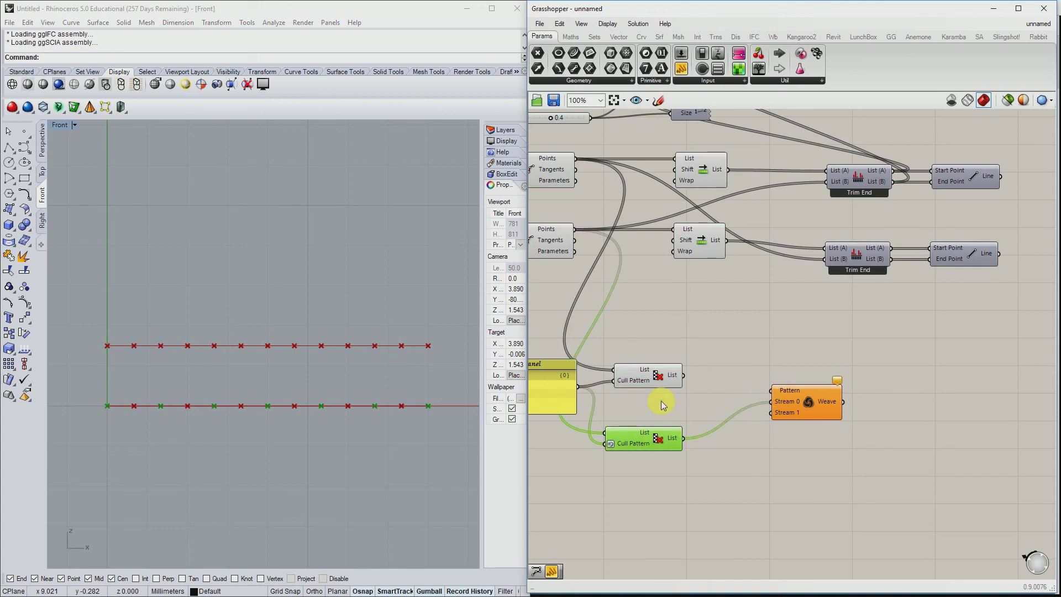
pyautogui.moveTo(689, 380); pyautogui.dragTo(773, 416)
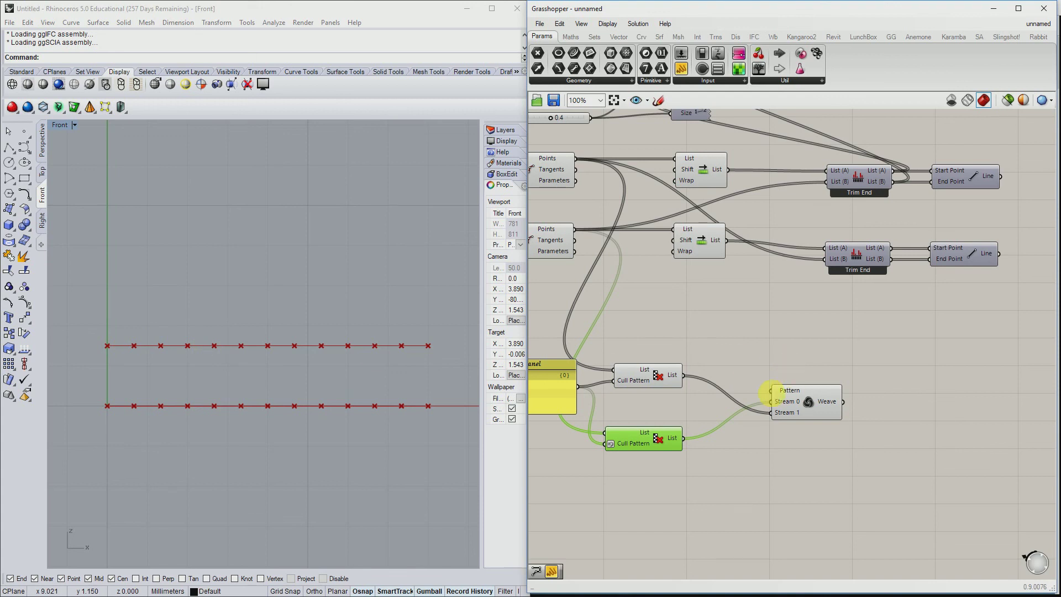
# - Place a PolyLine component using Weave's output as its vertices, drawing the zigzag truss
pyautogui.click(907, 409)
pyautogui.doubleClick(906, 408)
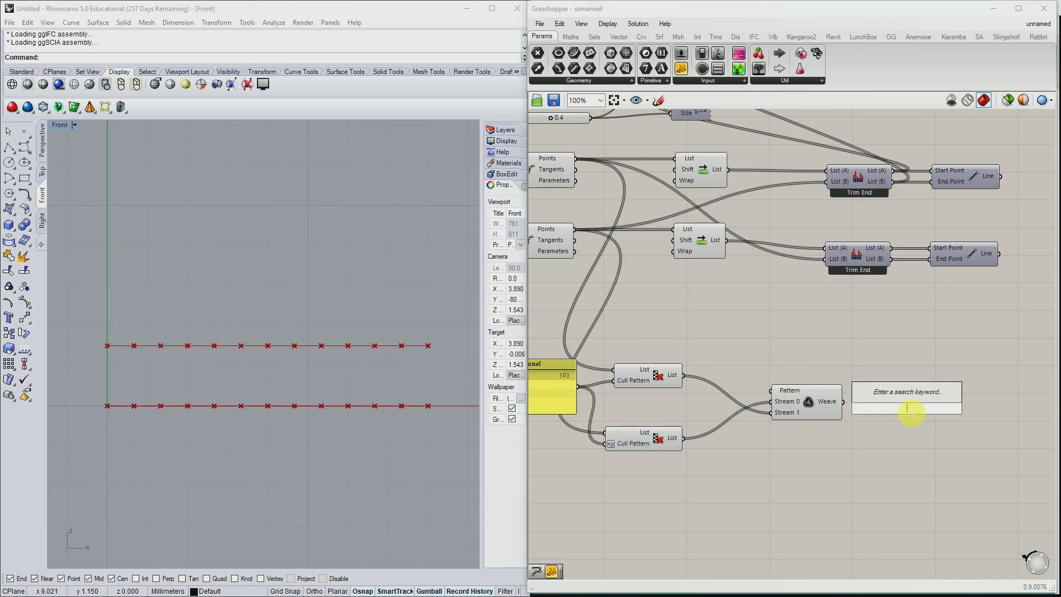
pyautogui.write('poly')
pyautogui.press('Up')
pyautogui.press('Up')
pyautogui.press('Up')
pyautogui.press('Up')
pyautogui.press('Up')
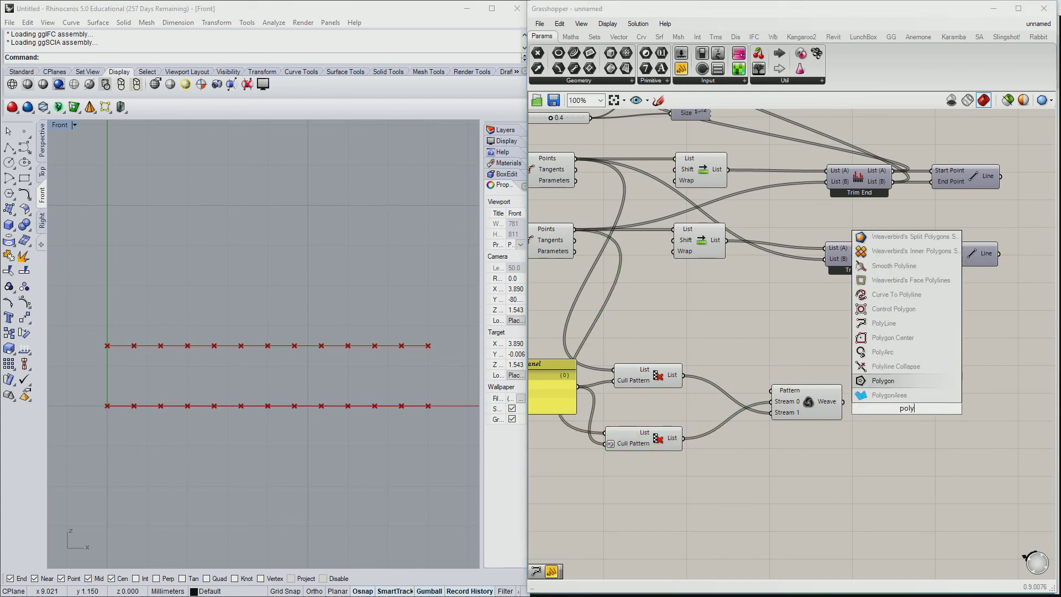
pyautogui.press('Return')
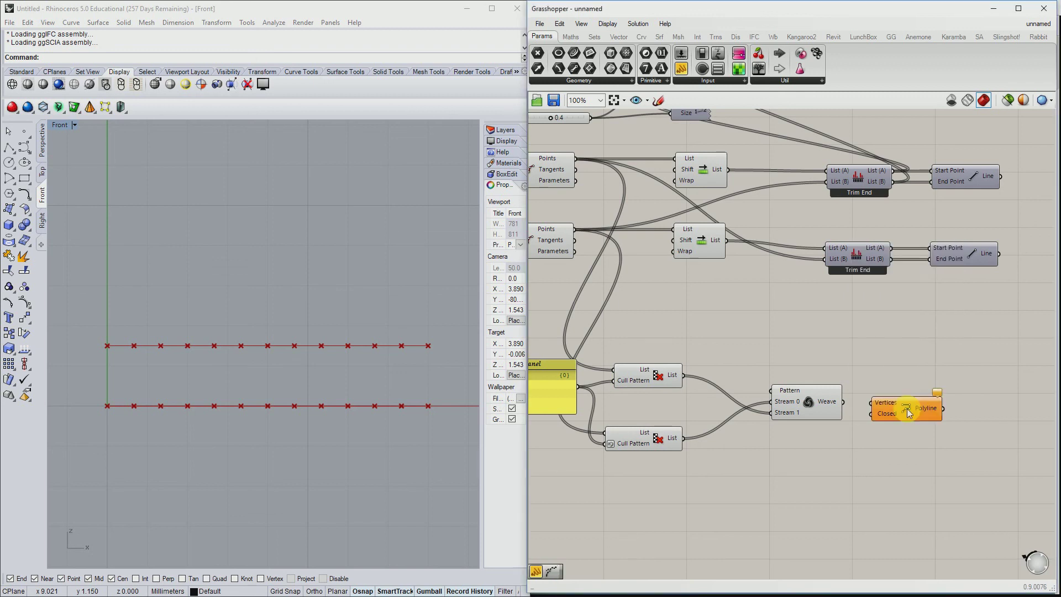
pyautogui.click(802, 397)
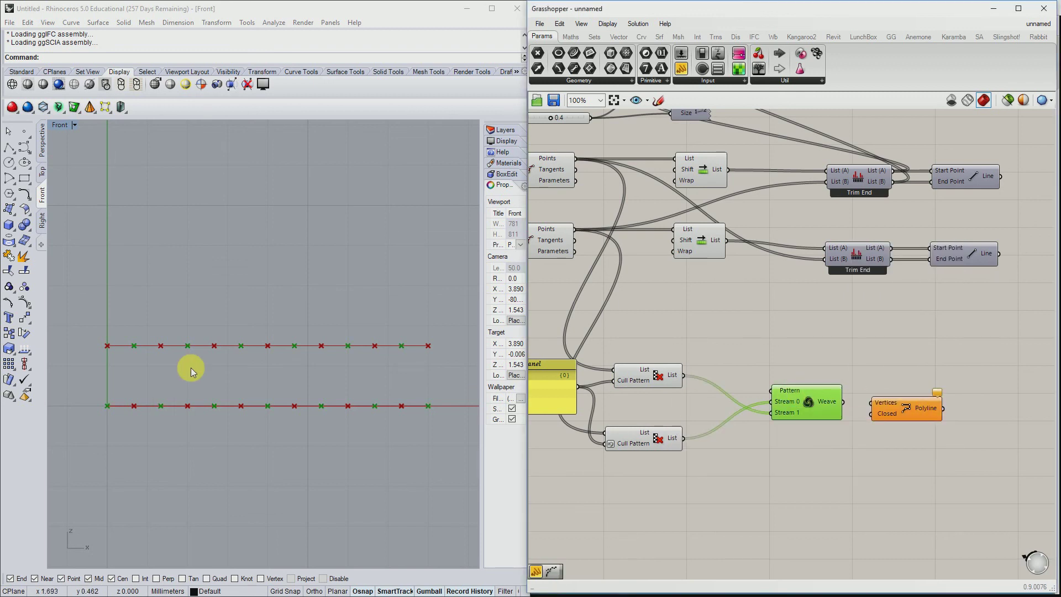
pyautogui.moveTo(940, 409); pyautogui.dragTo(976, 404)
pyautogui.moveTo(843, 401); pyautogui.dragTo(904, 399)
pyautogui.moveTo(941, 439); pyautogui.dragTo(884, 438, button='right')
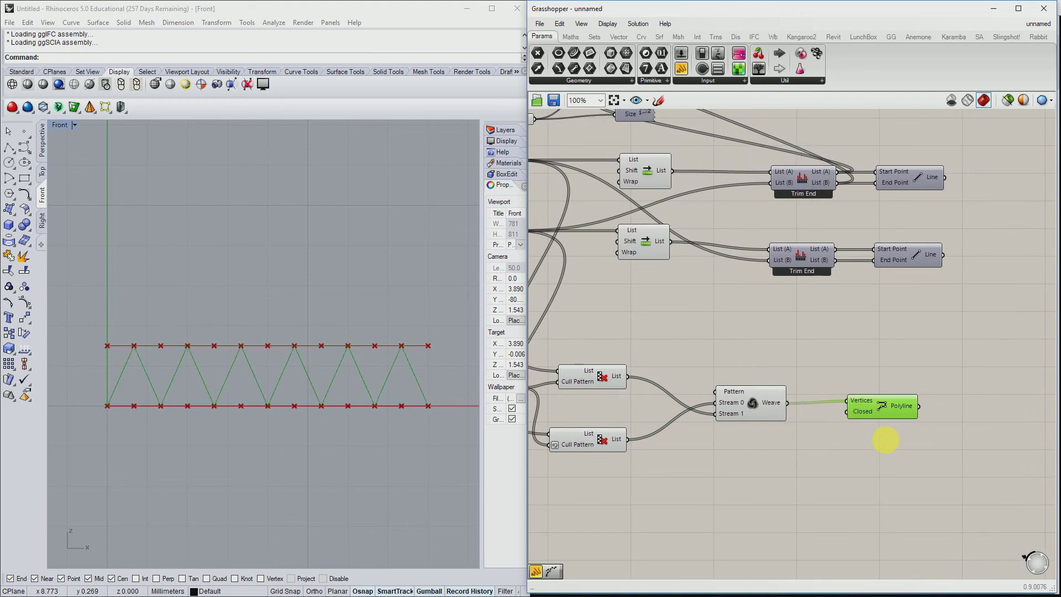
pyautogui.click(888, 466)
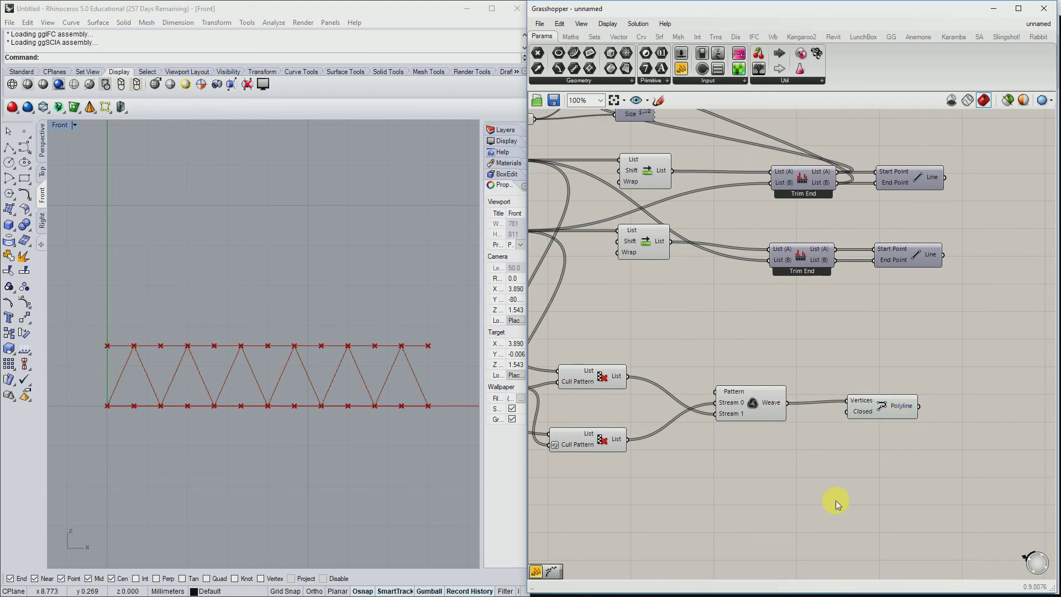